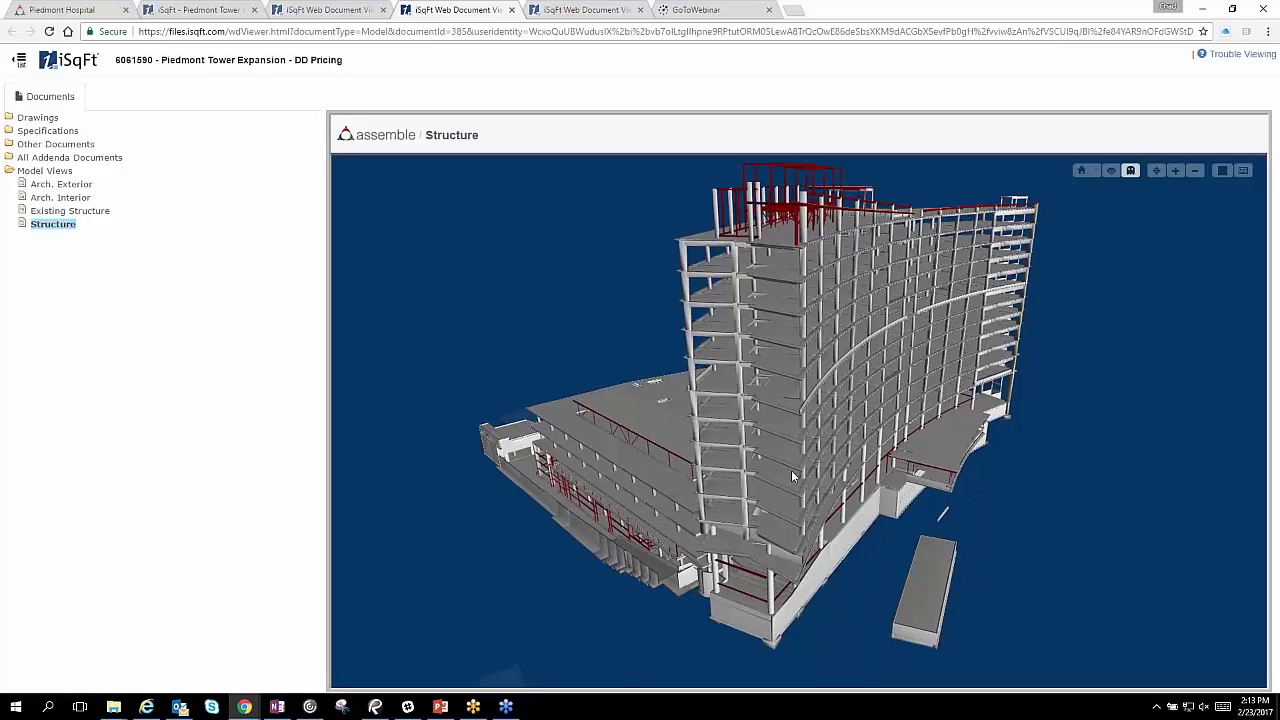
Step: Select the horizontal steel beam between the front corner columns, just above the base wall of the Structure model
mouse_move(792, 477)
scroll(827, 604, up, 5)
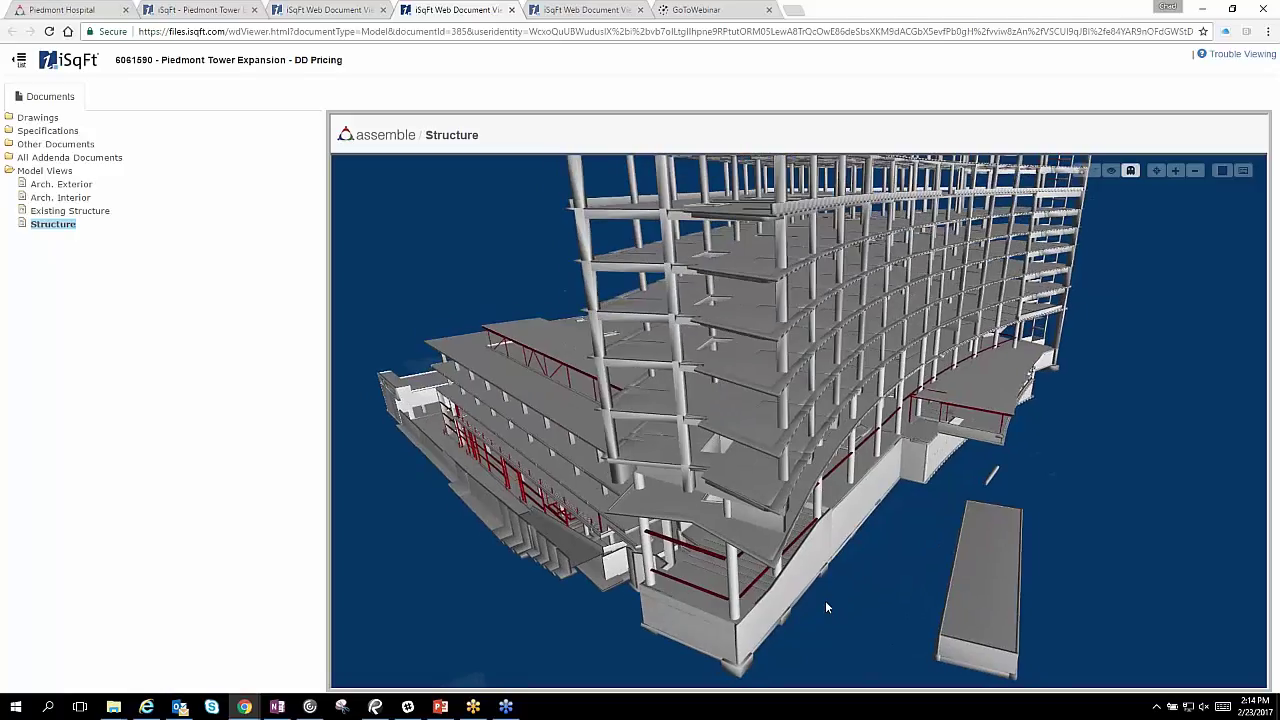
scroll(825, 600, down, 3)
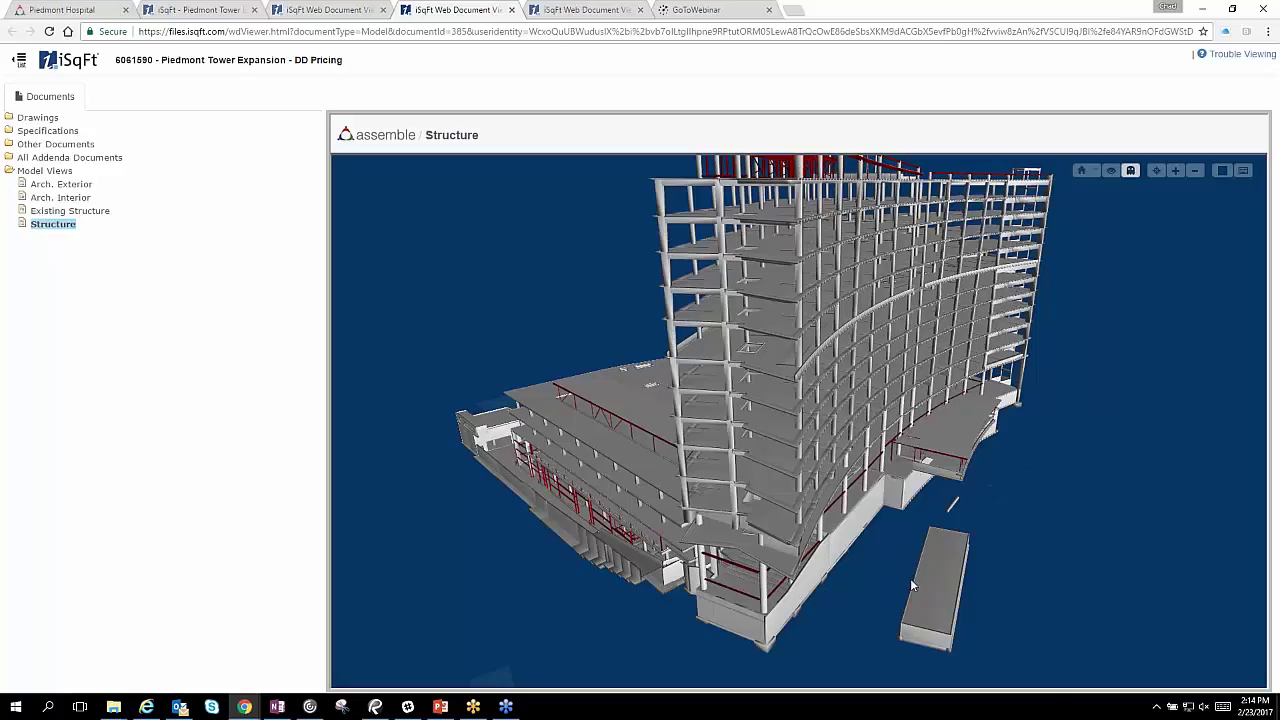
drag(910, 577, 755, 551)
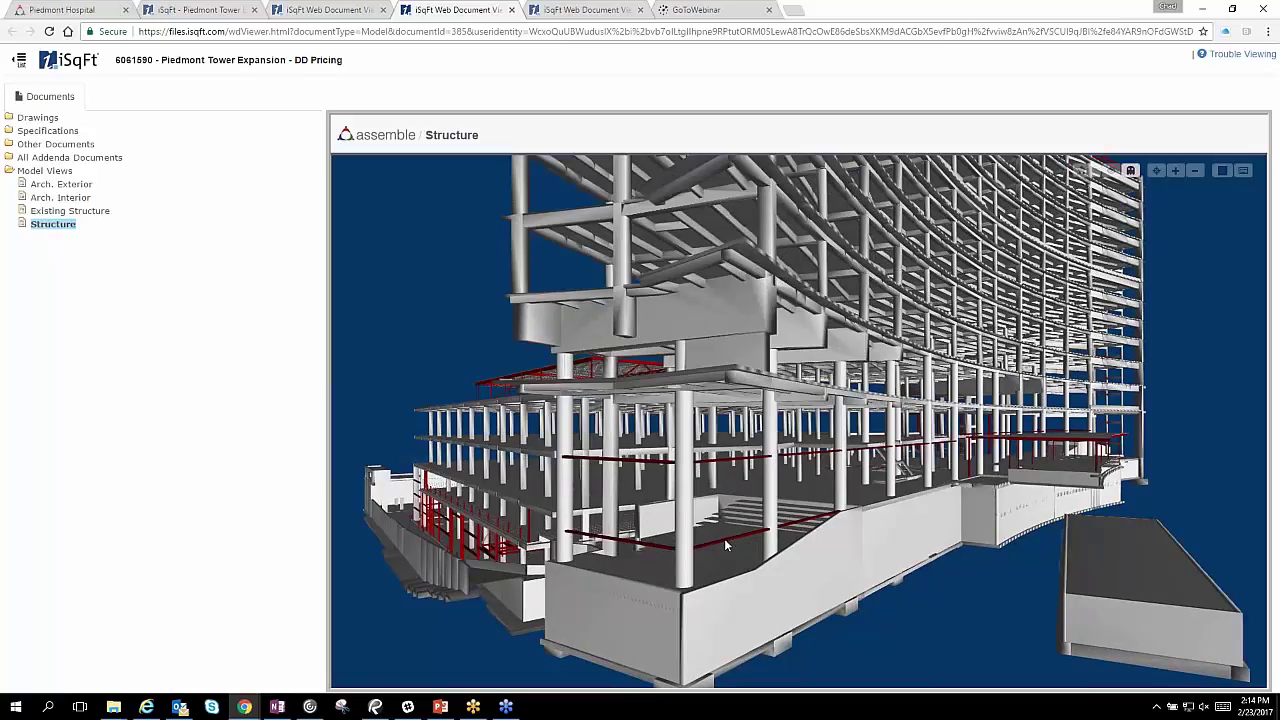
scroll(724, 542, up, 1)
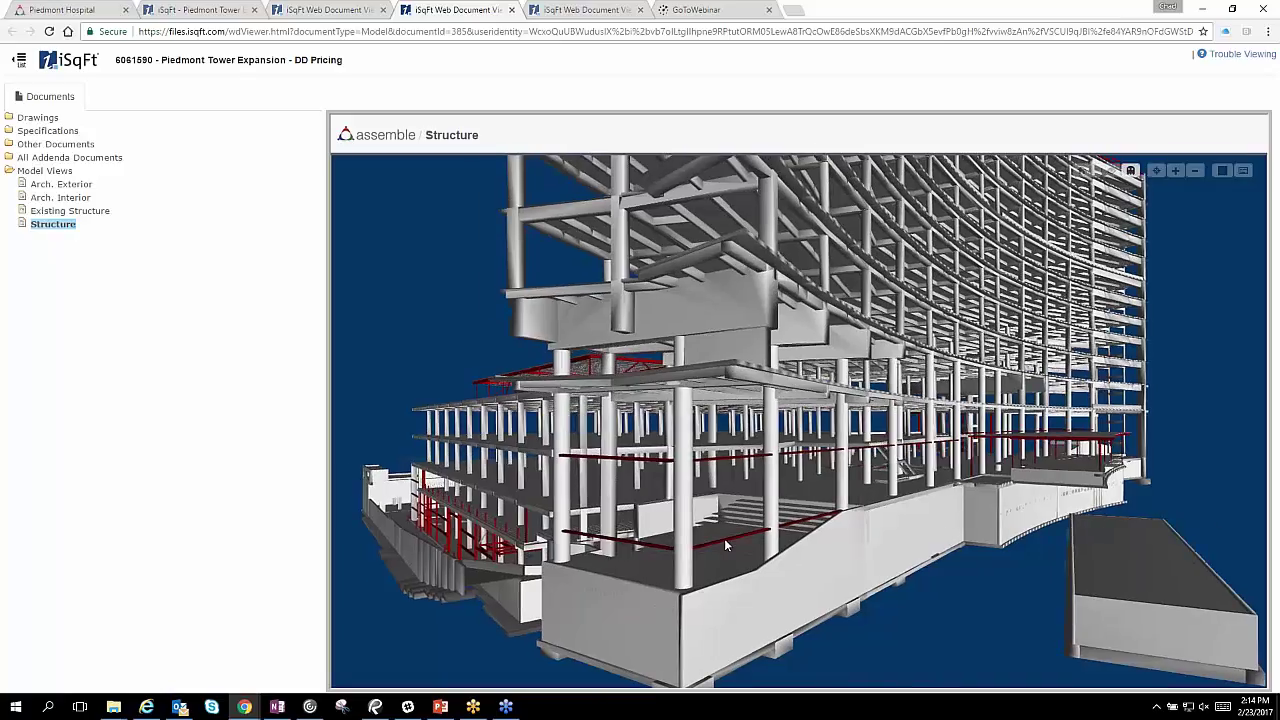
scroll(724, 542, up, 1)
click(725, 540)
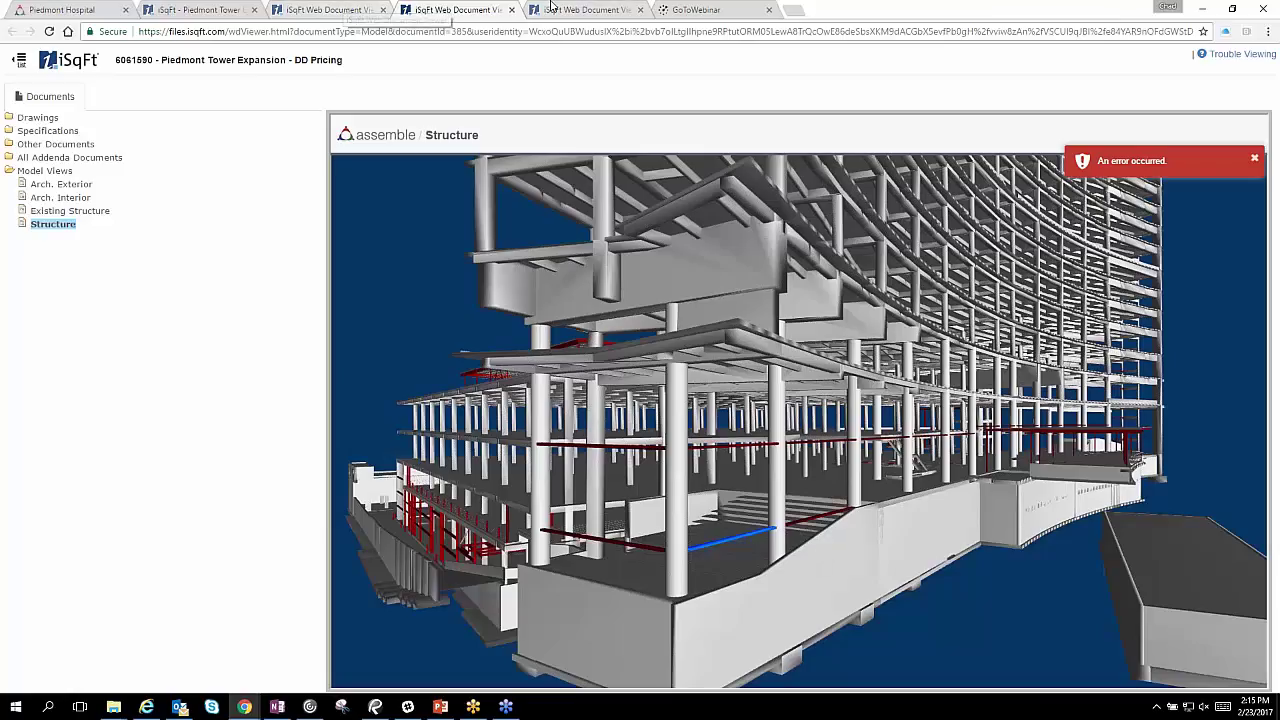
Step: Check the open structural plan in the Struct_MedEqup_WayFinding drawing set, and examine the walls in the CMU Walls Only model view
click(551, 7)
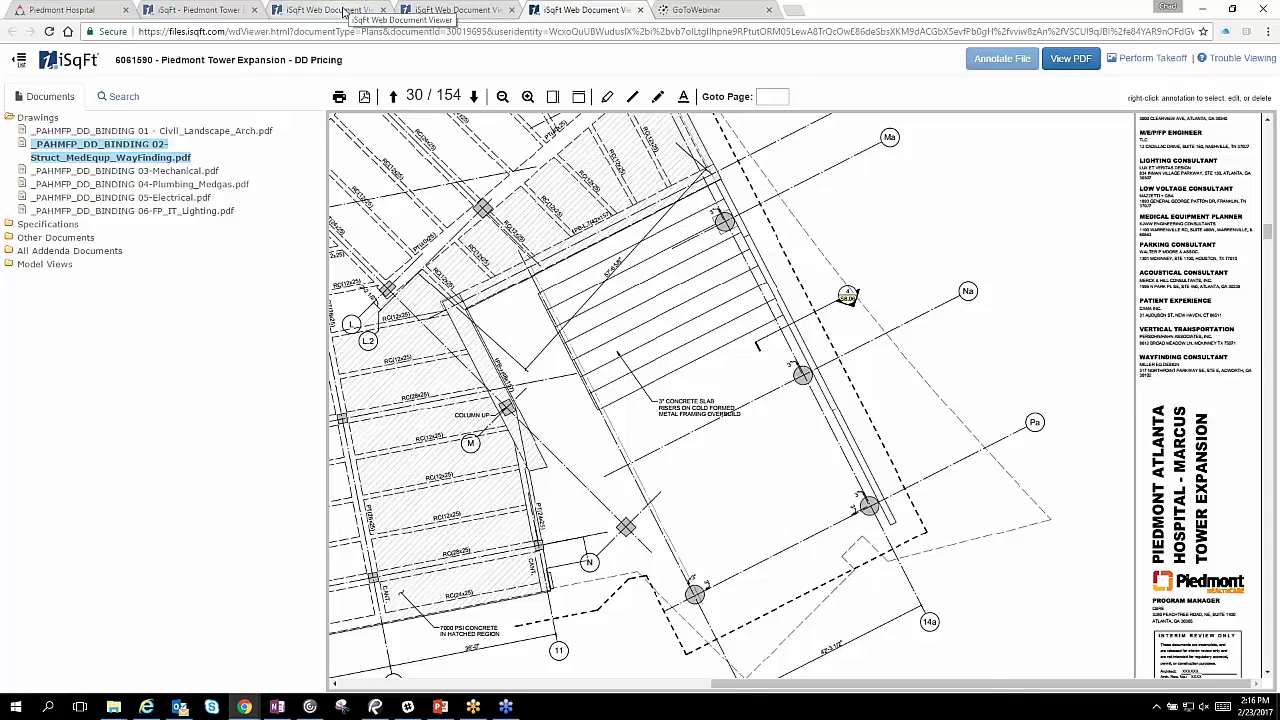
click(345, 12)
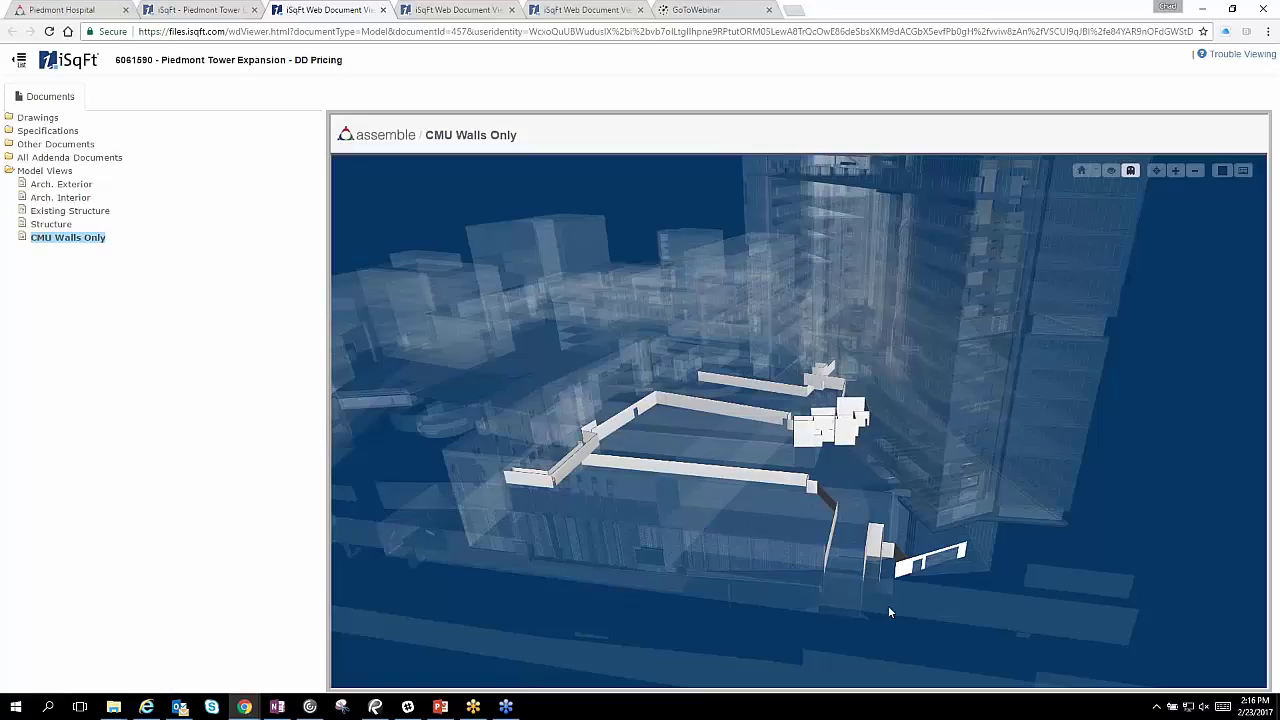
scroll(814, 580, up, 5)
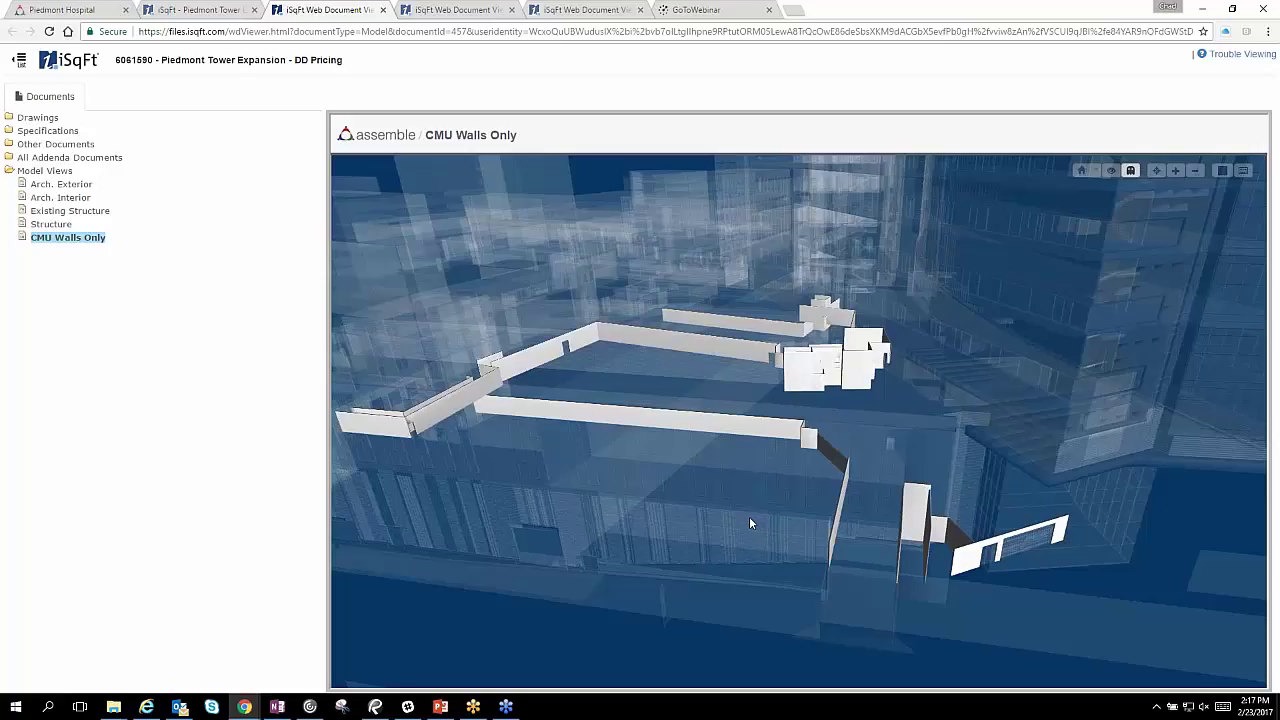
Step: Return to the Structure model view and examine the building corner around the selected beam, reading the details of the concrete floor slabs there
click(445, 10)
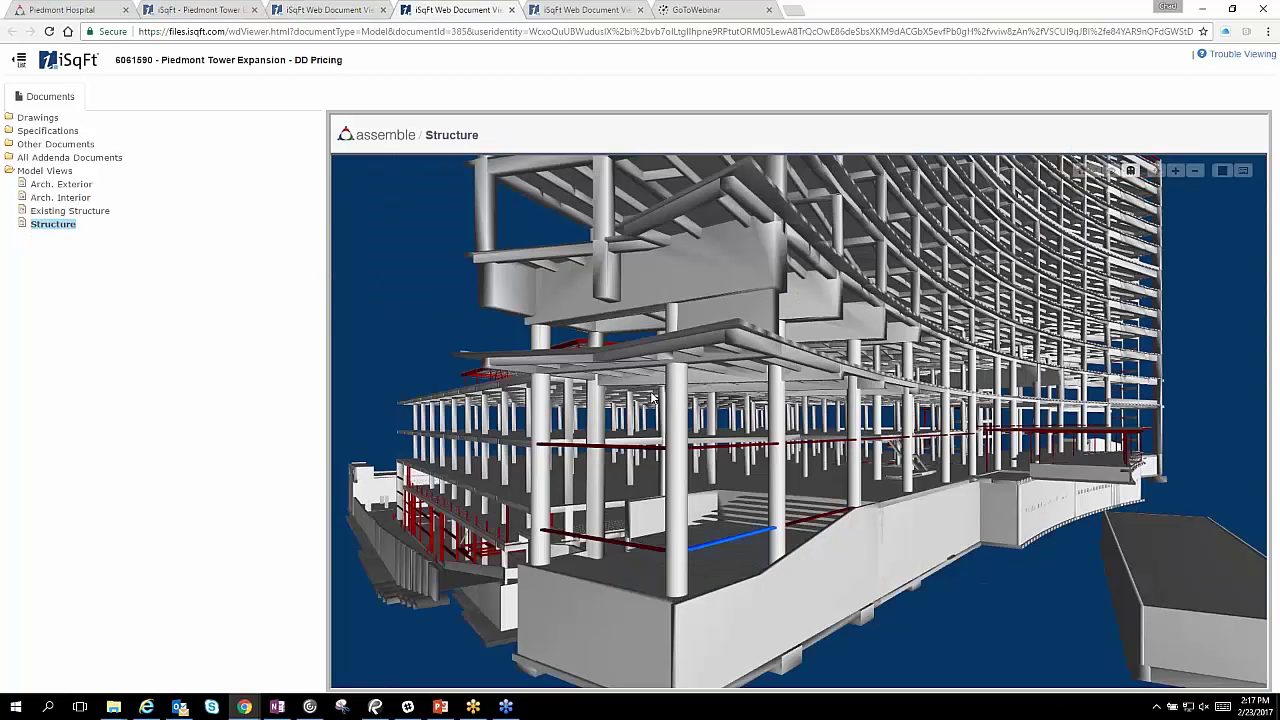
drag(651, 398, 651, 421)
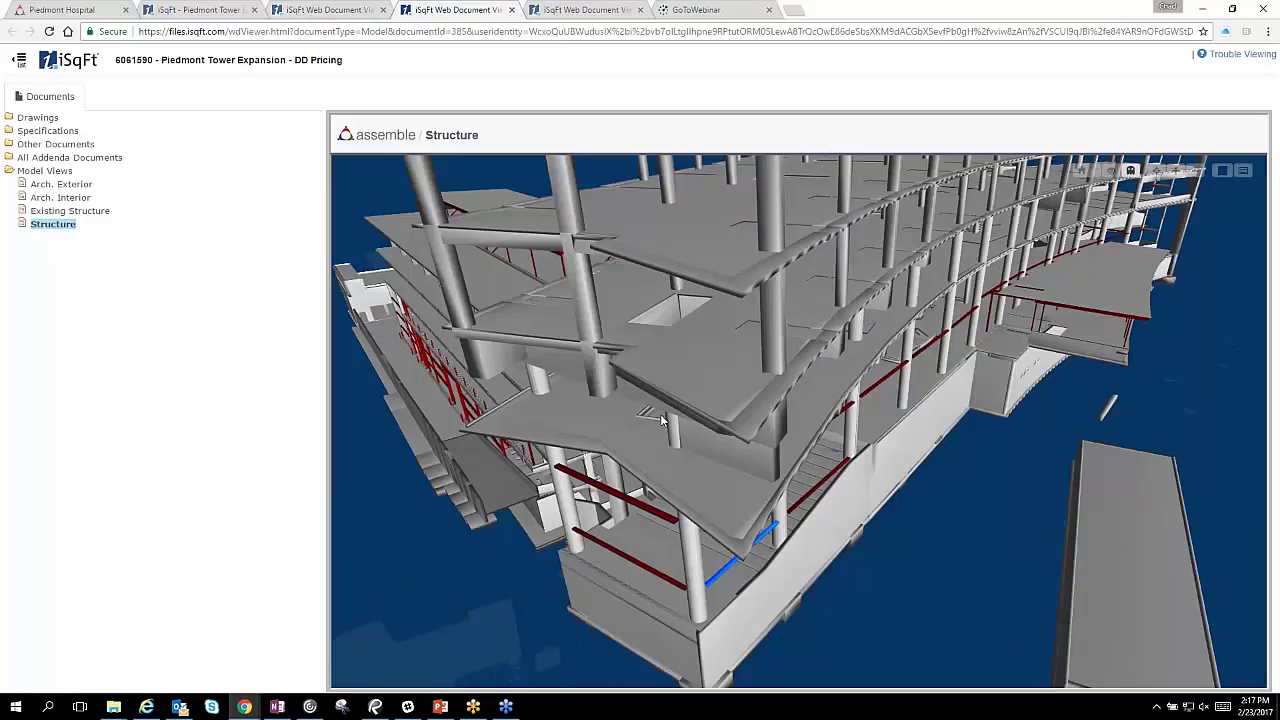
drag(660, 420, 719, 503)
mouse_move(719, 503)
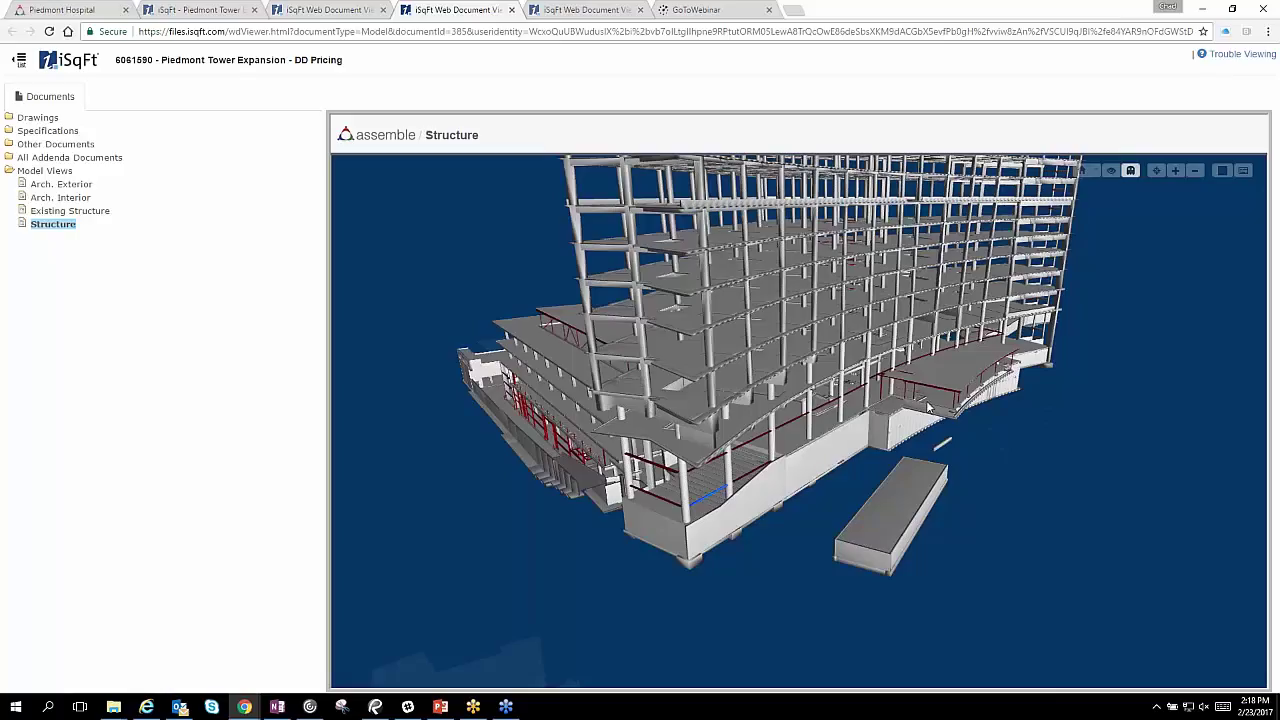
drag(928, 407, 894, 401)
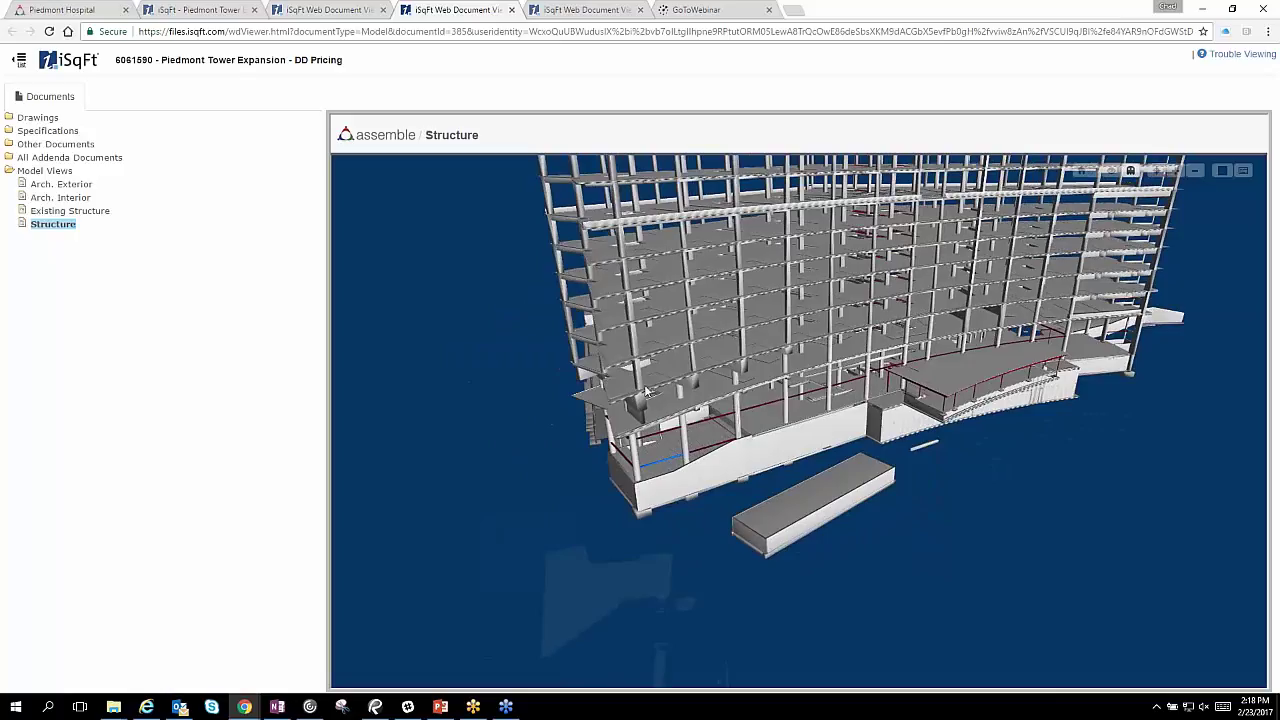
mouse_move(618, 395)
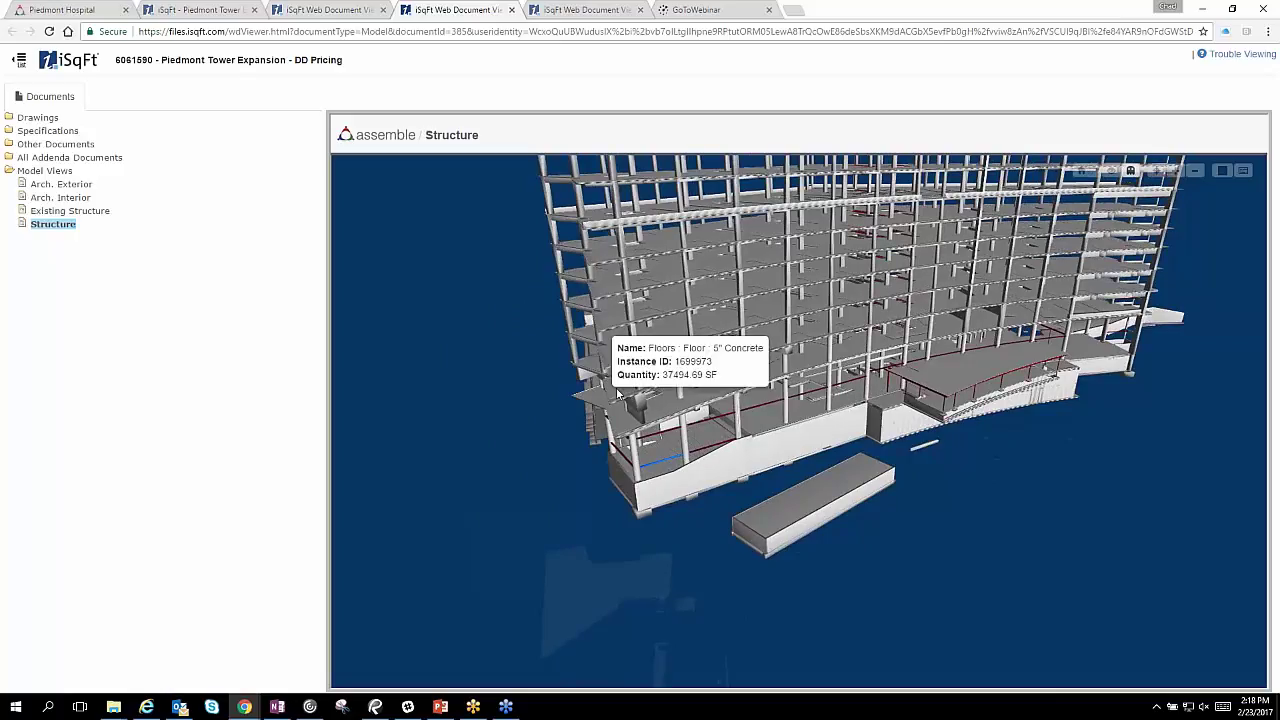
drag(618, 393, 637, 393)
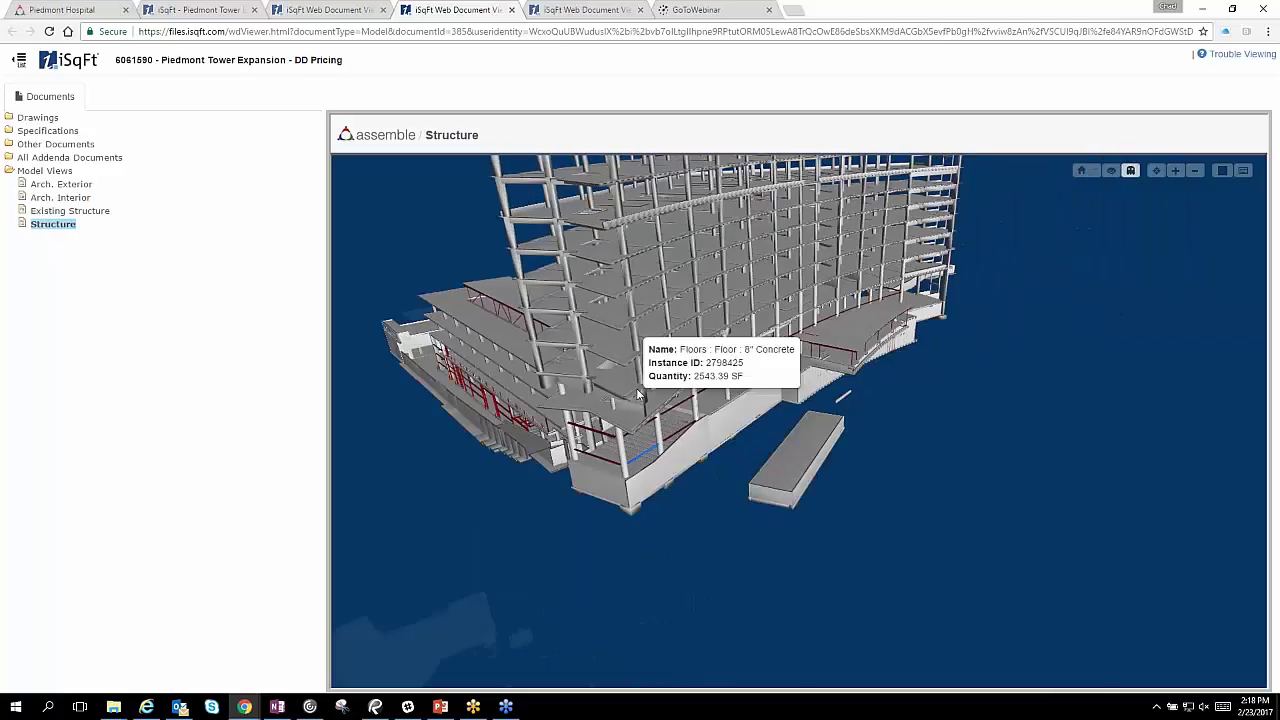
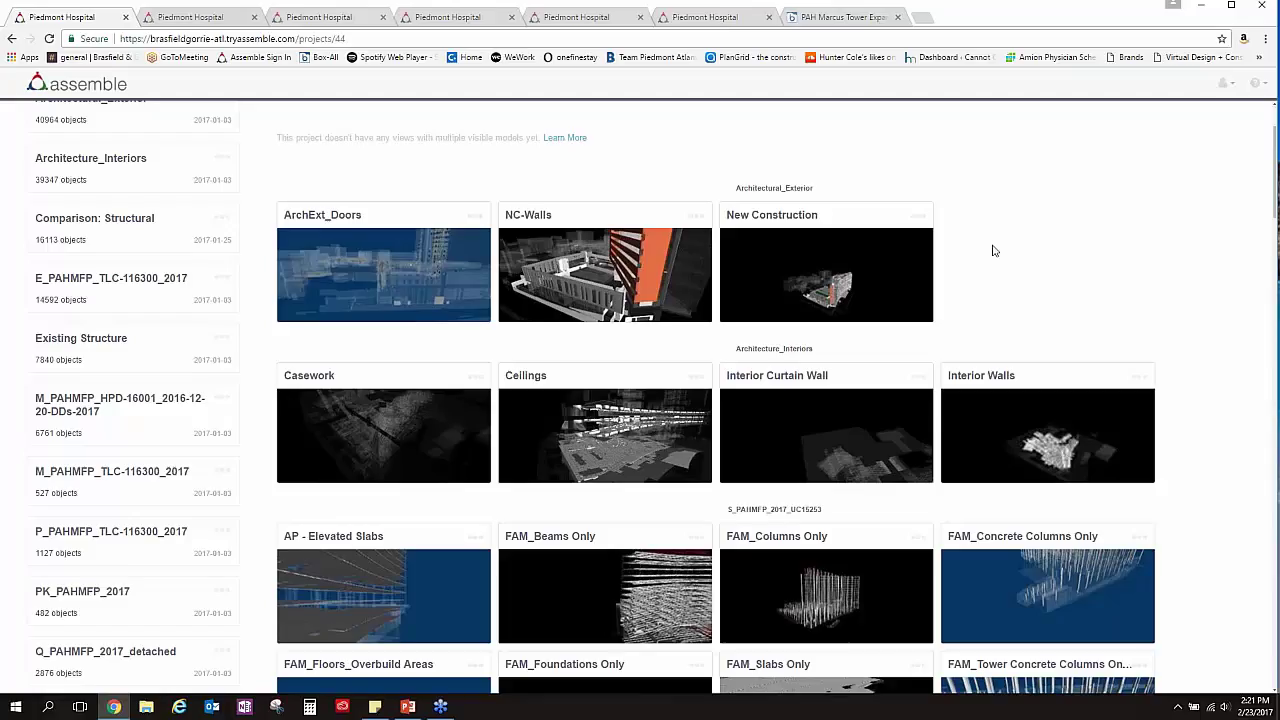
Step: Look through the saved Assemble project views of the structural model, including the FAM element views, Level views and QTY quantity views
scroll(991, 249, down, 1)
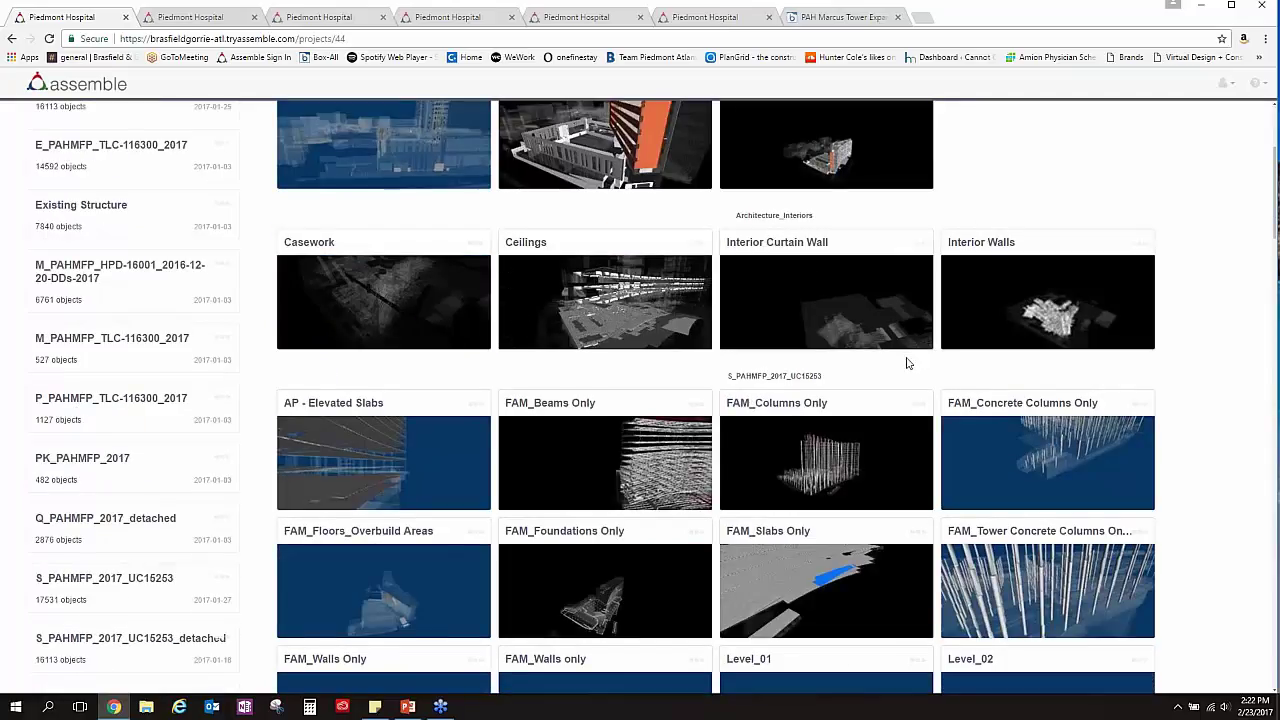
scroll(908, 364, down, 1)
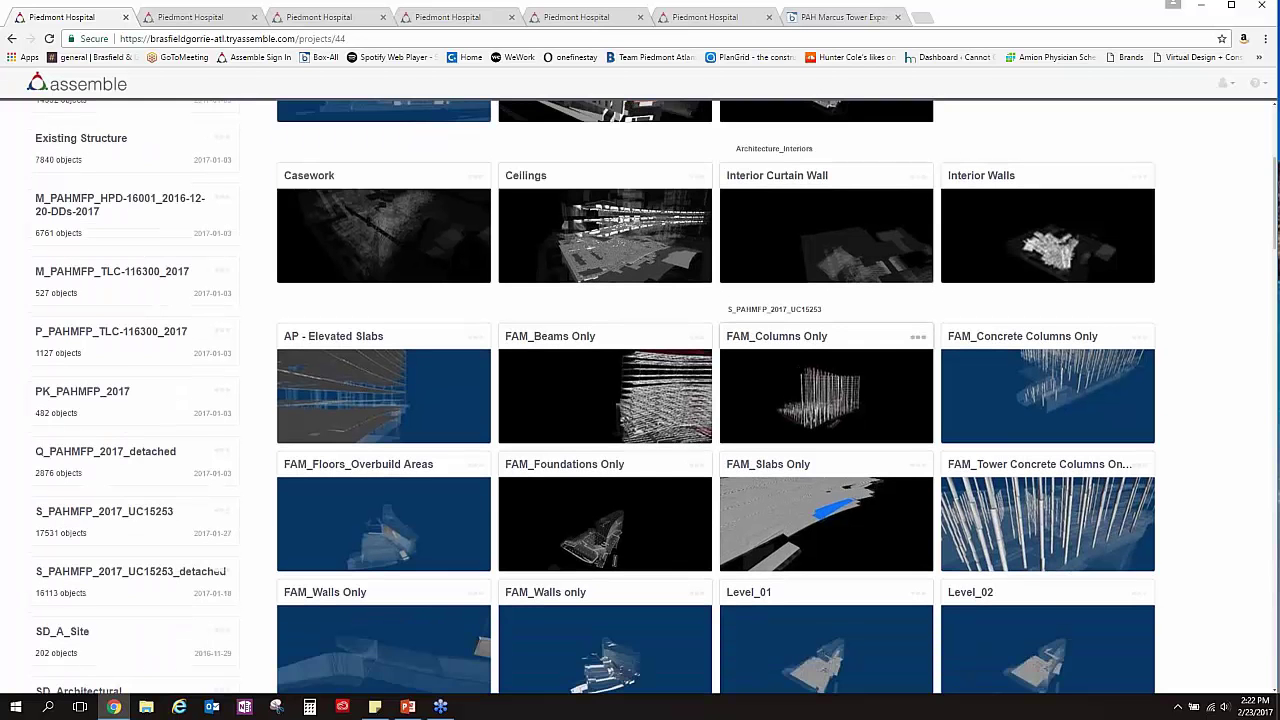
scroll(908, 364, down, 6)
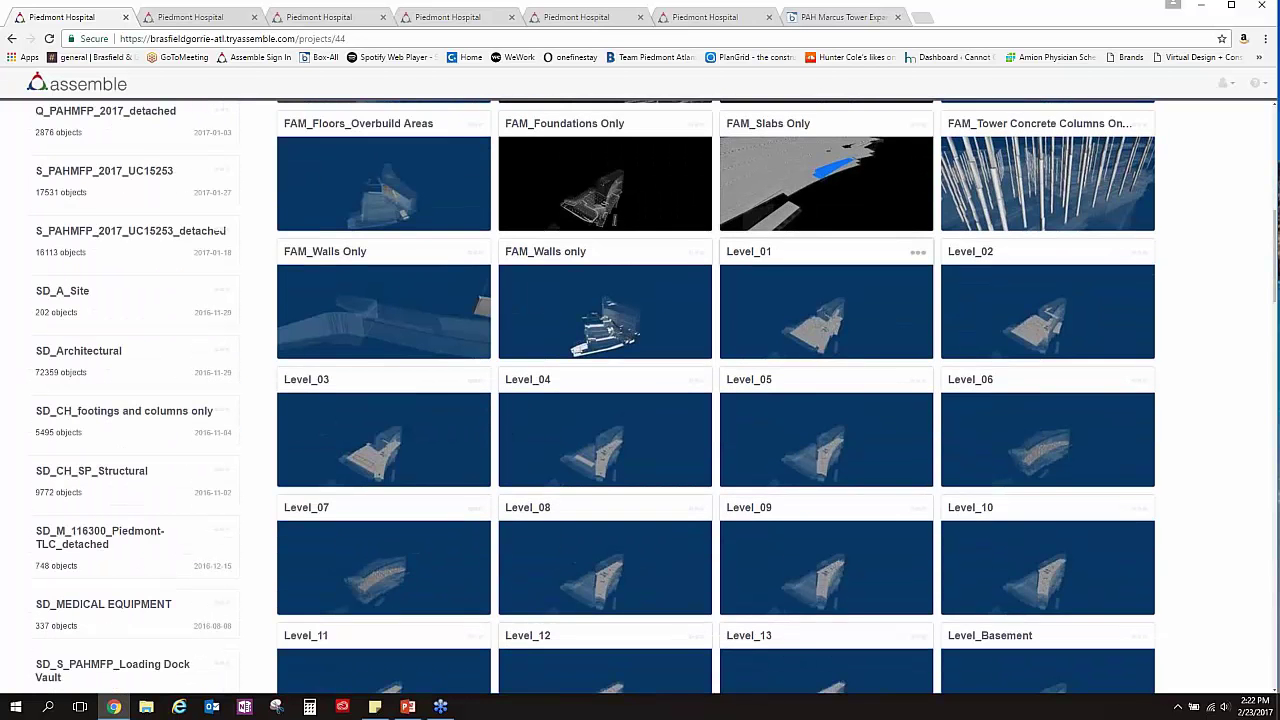
scroll(908, 364, down, 2)
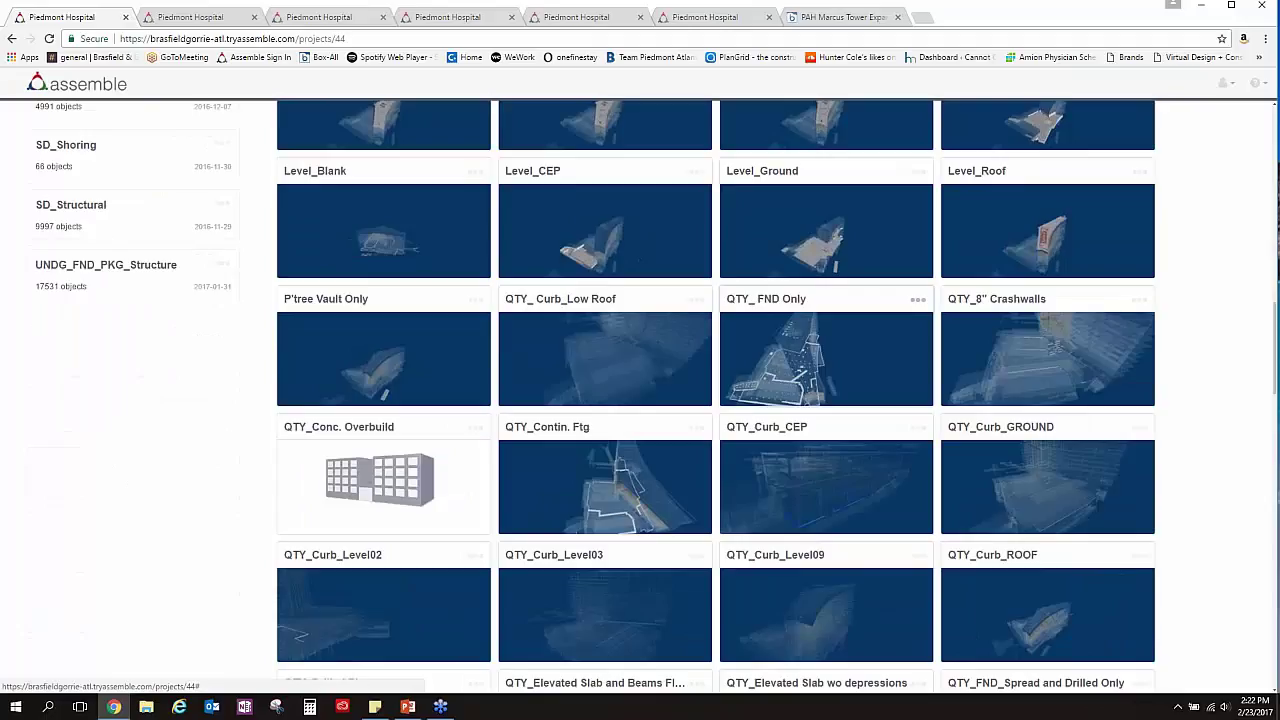
scroll(908, 364, down, 1)
scroll(908, 364, down, 2)
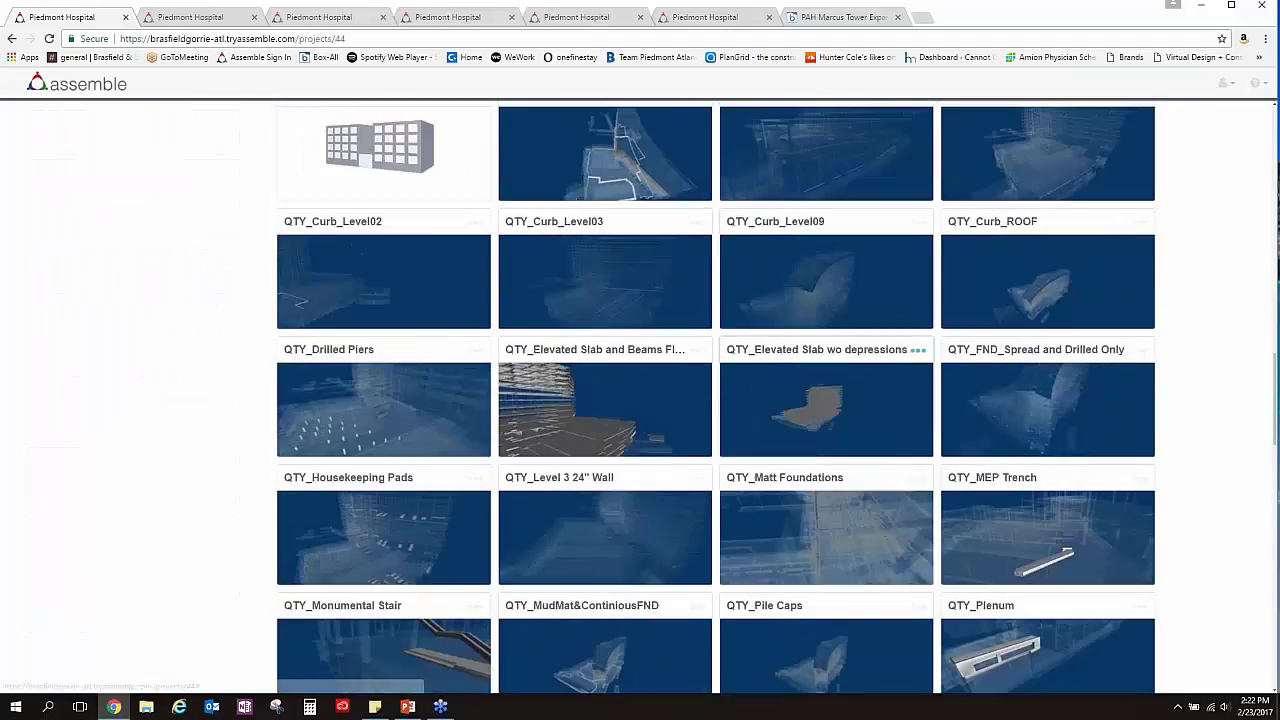
scroll(824, 344, down, 5)
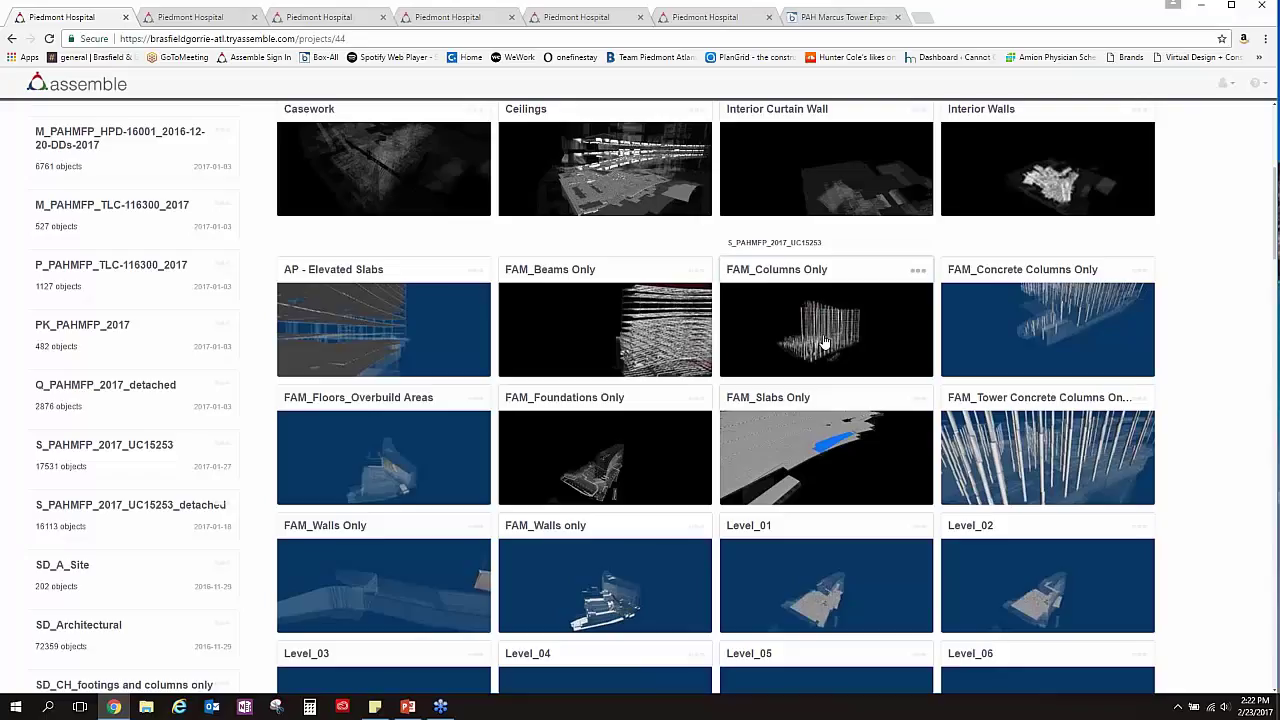
scroll(781, 352, down, 1)
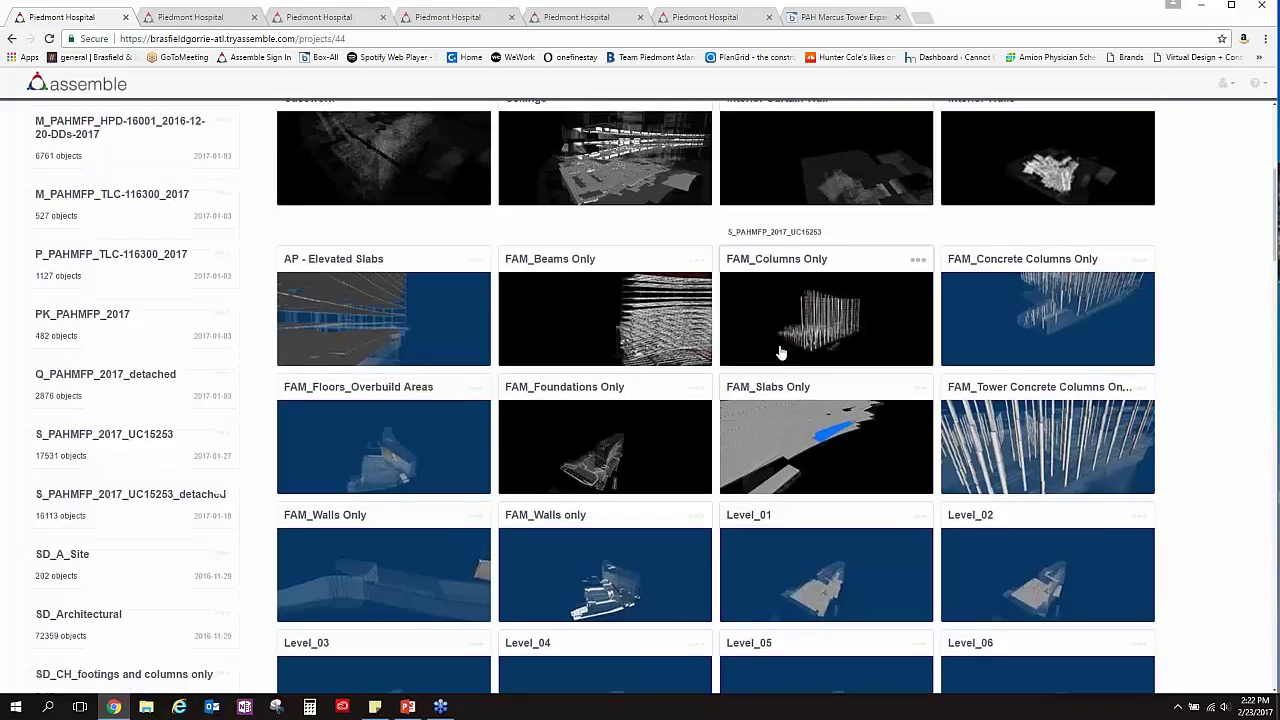
scroll(781, 352, down, 2)
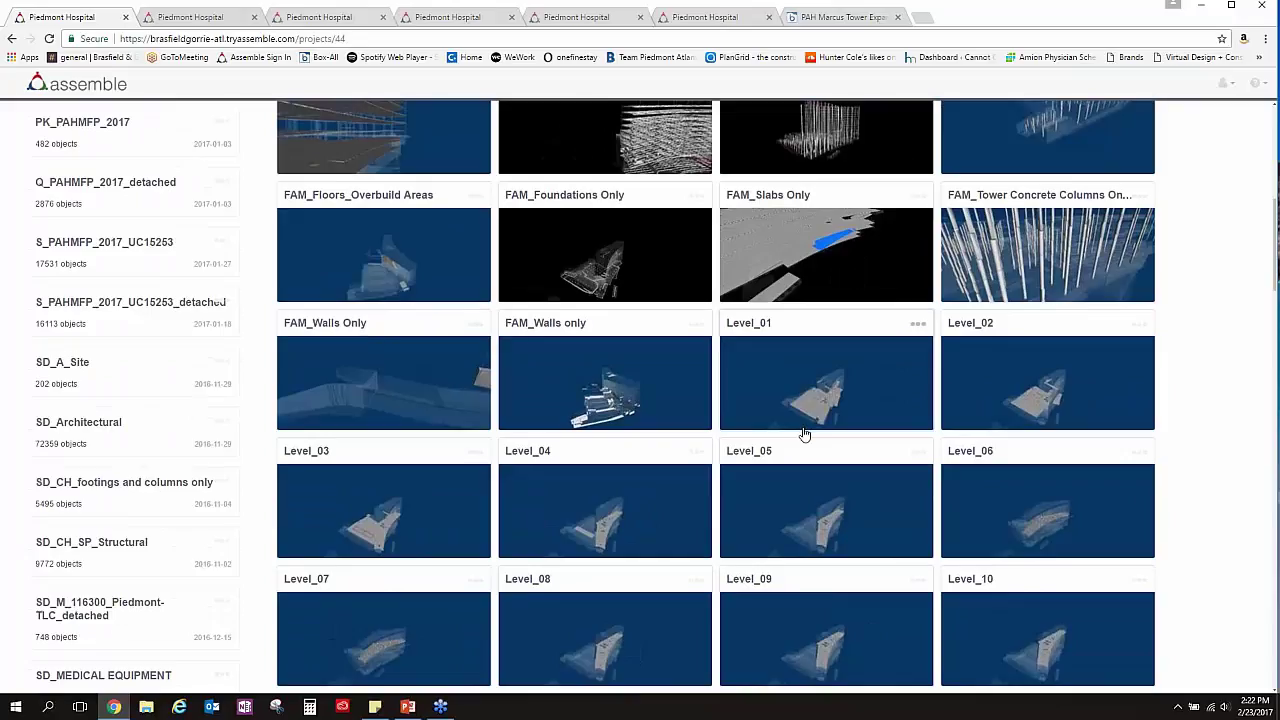
scroll(805, 434, down, 2)
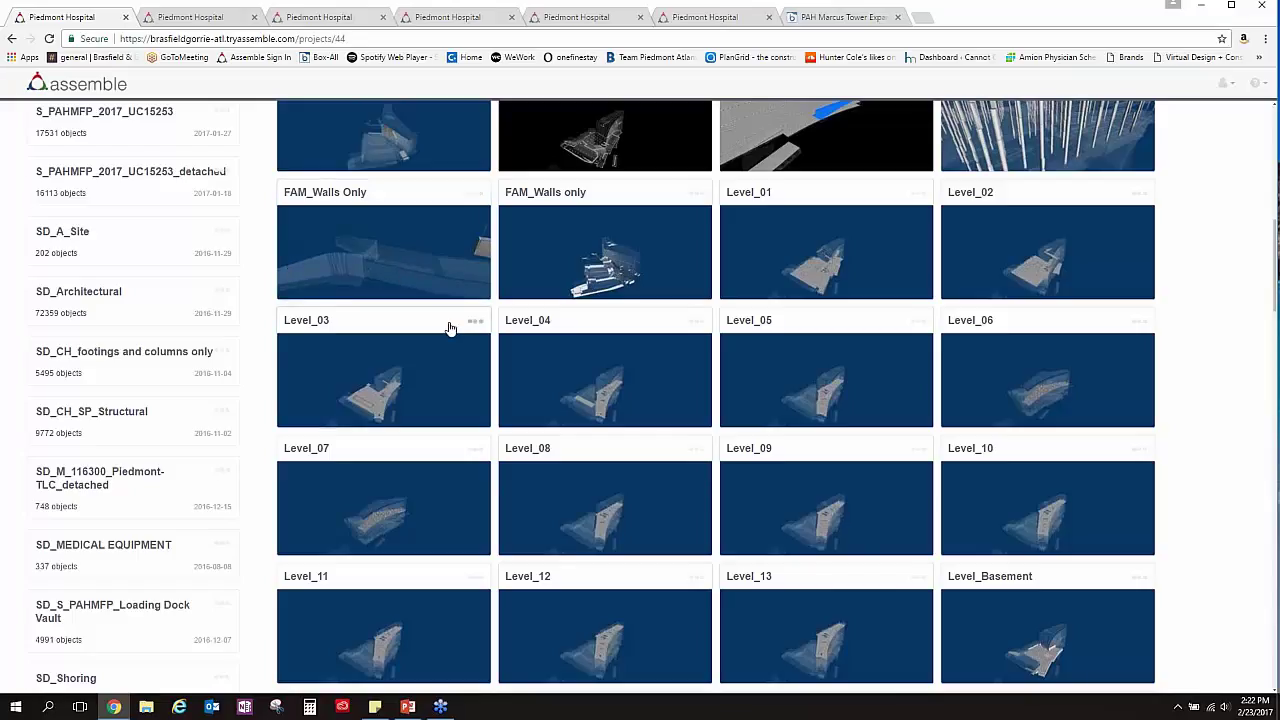
scroll(450, 328, down, 1)
scroll(450, 328, down, 1)
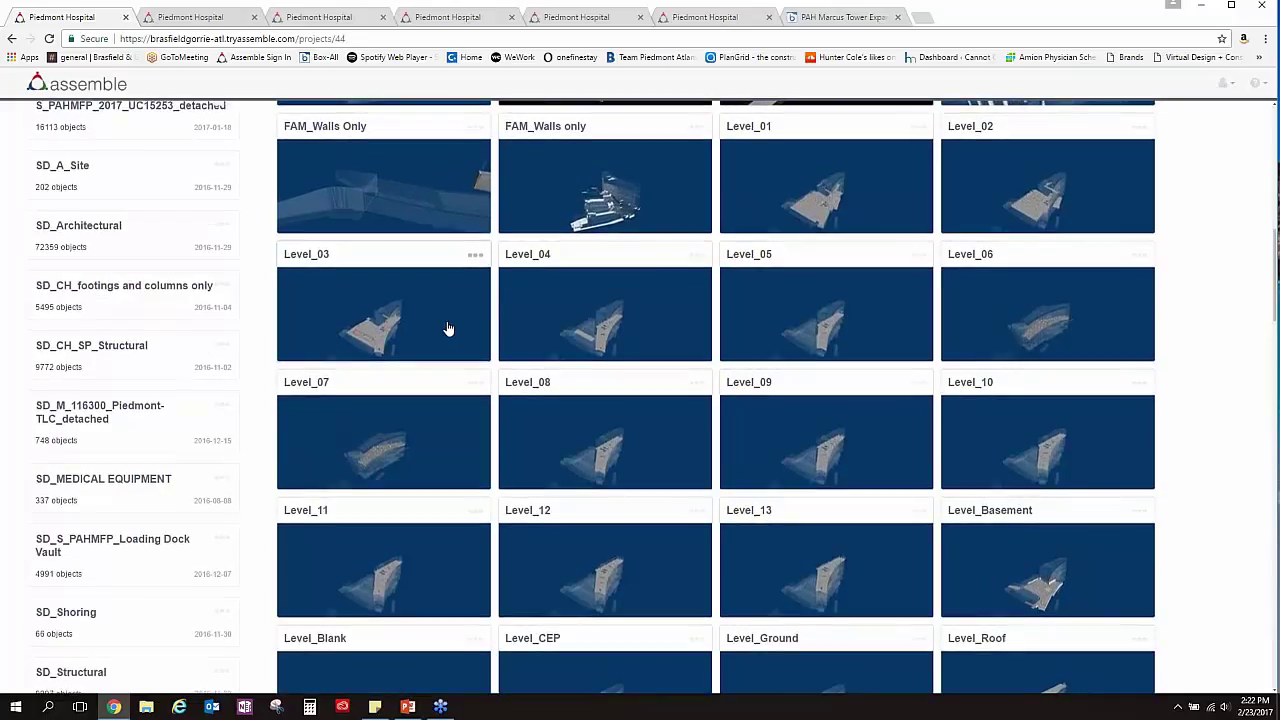
scroll(449, 329, up, 4)
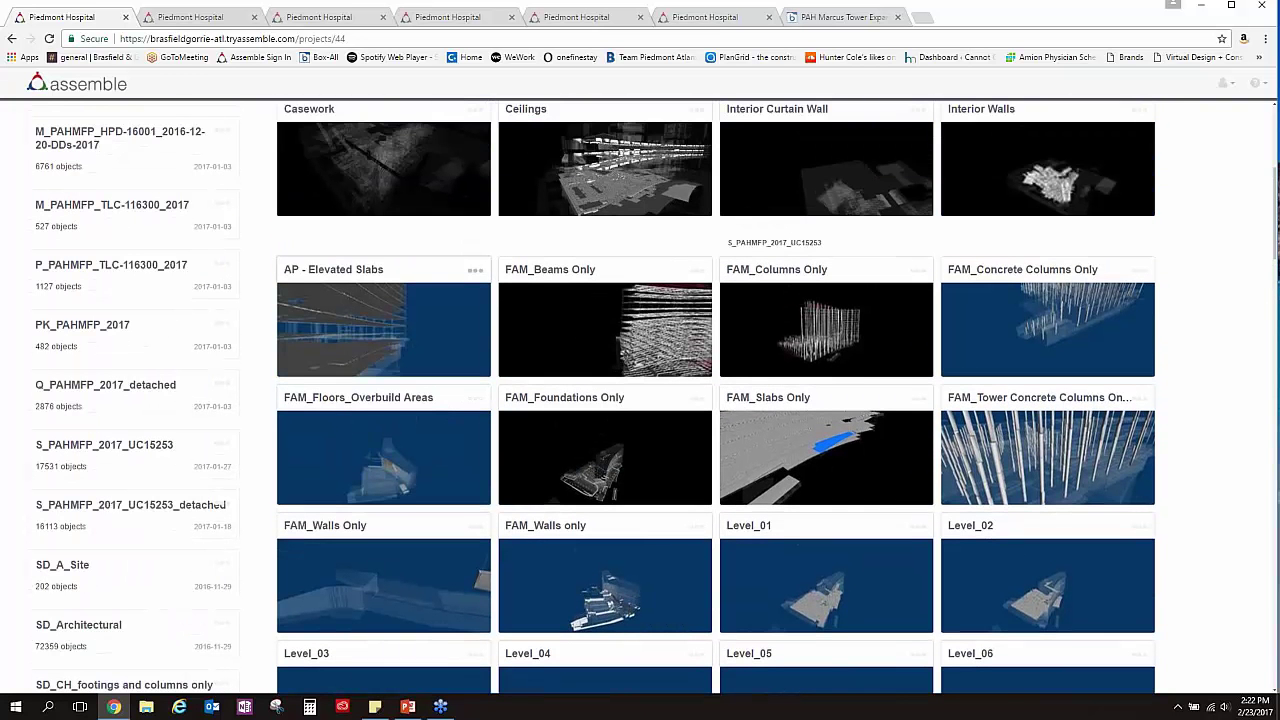
scroll(449, 329, down, 2)
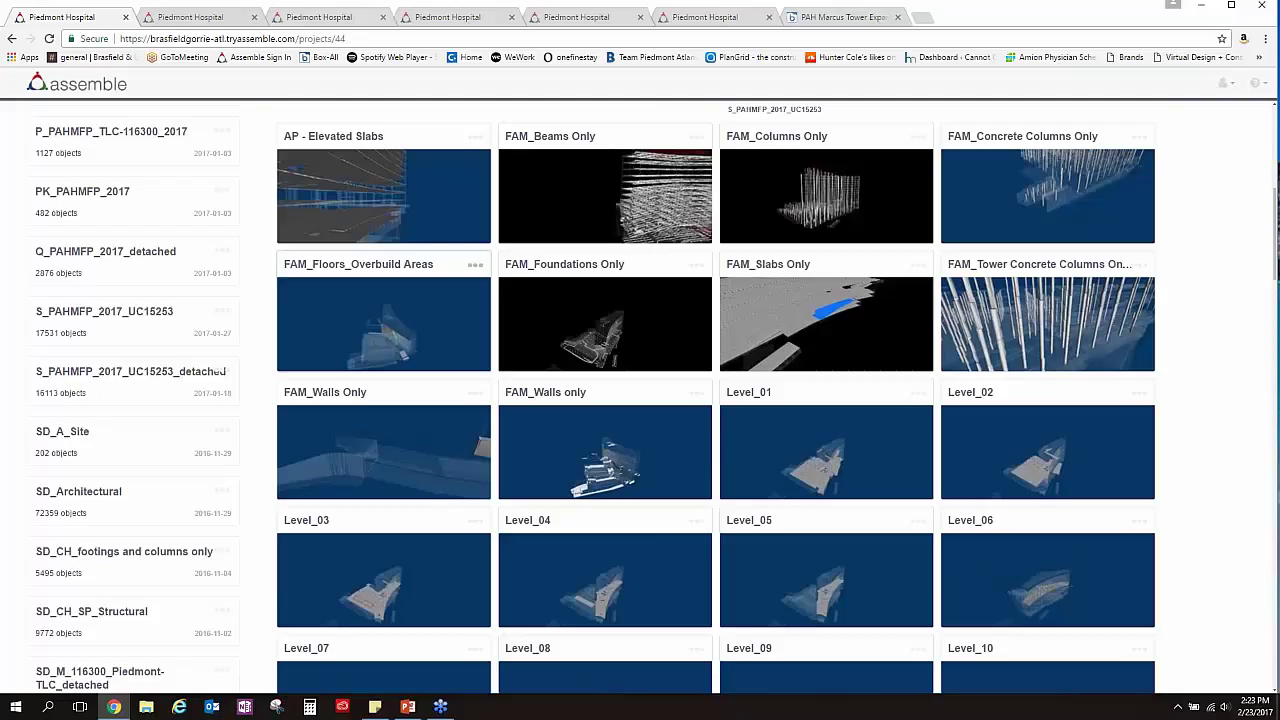
Step: Switch to the open Piedmont Hospital model with its quantity list and bring the whole S_PAHMFP_2017_UC15253 structure into view
click(203, 20)
scroll(460, 525, down, 5)
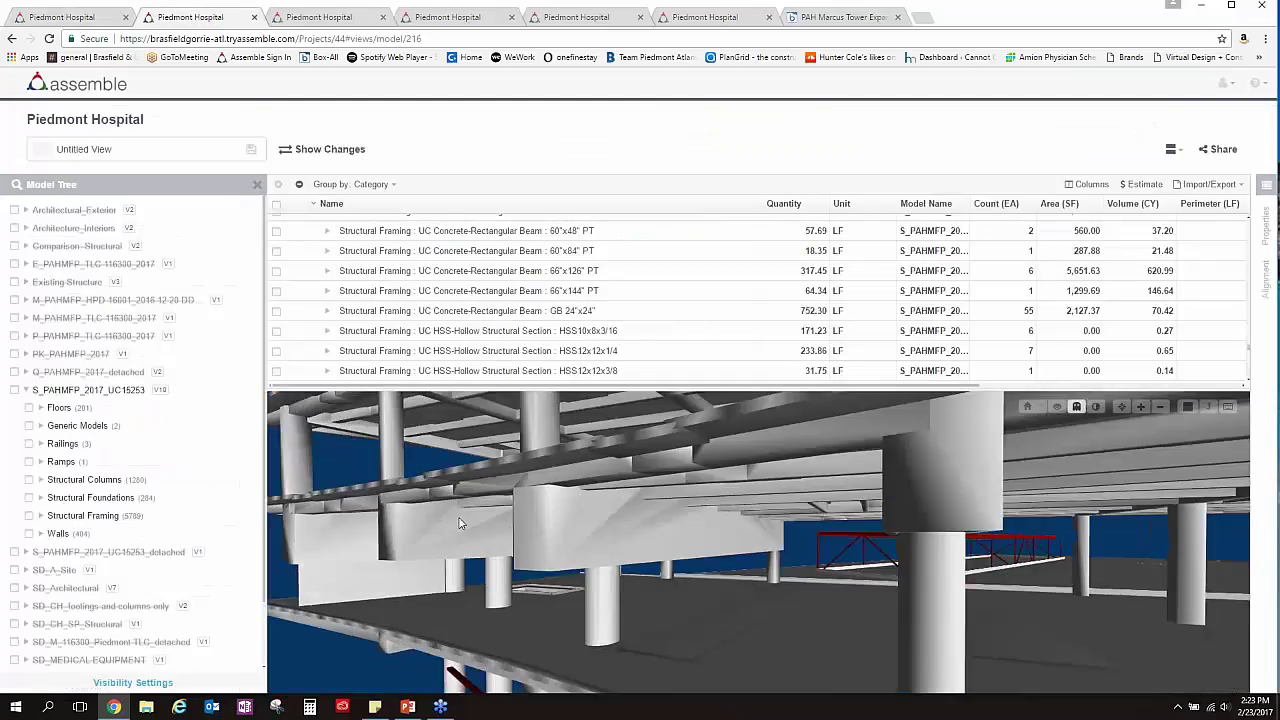
scroll(460, 525, down, 5)
drag(500, 540, 665, 595)
scroll(665, 595, up, 5)
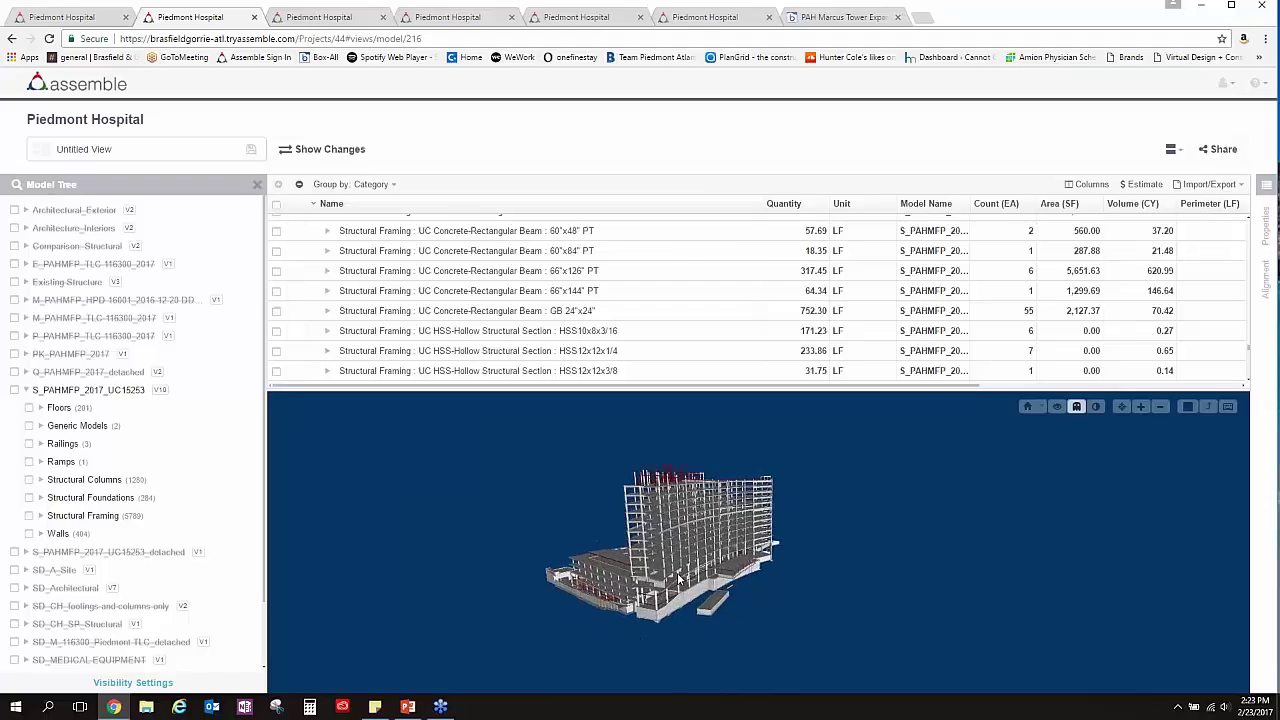
scroll(672, 582, up, 4)
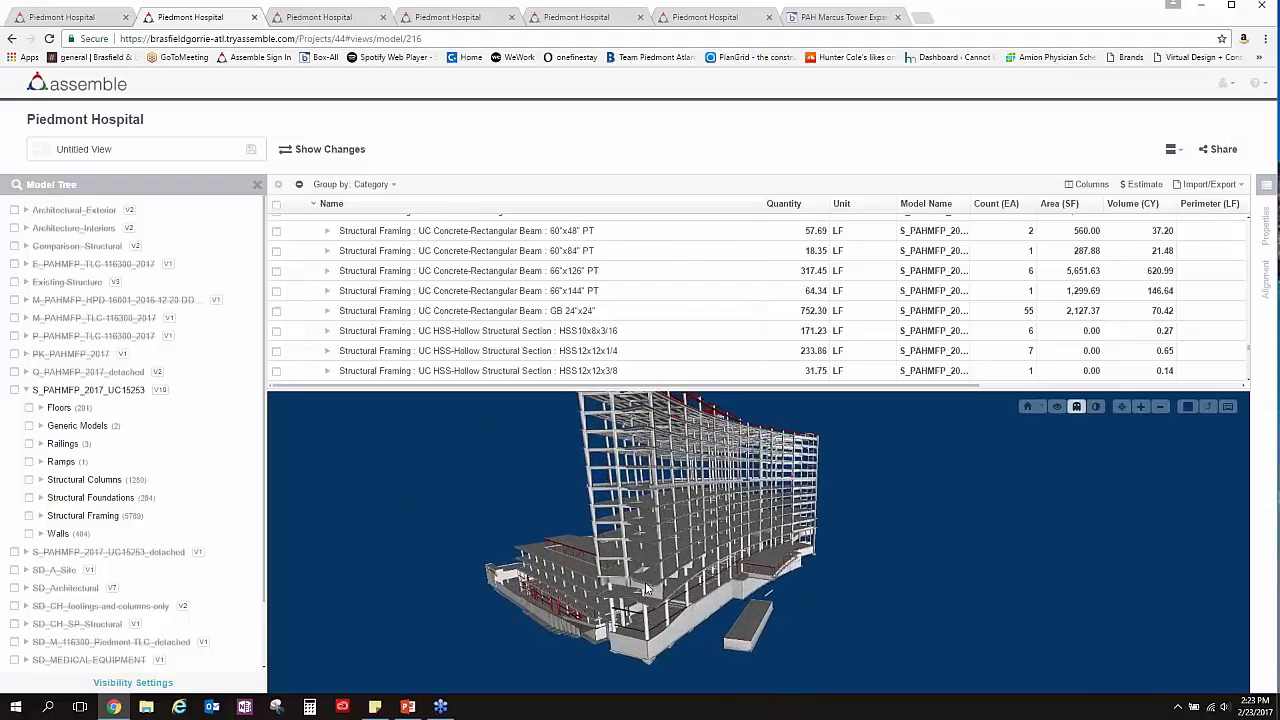
Step: Examine the low-rise concrete deck beside the tower up close and read the details of its floor slab
drag(563, 591, 568, 572)
scroll(568, 572, up, 6)
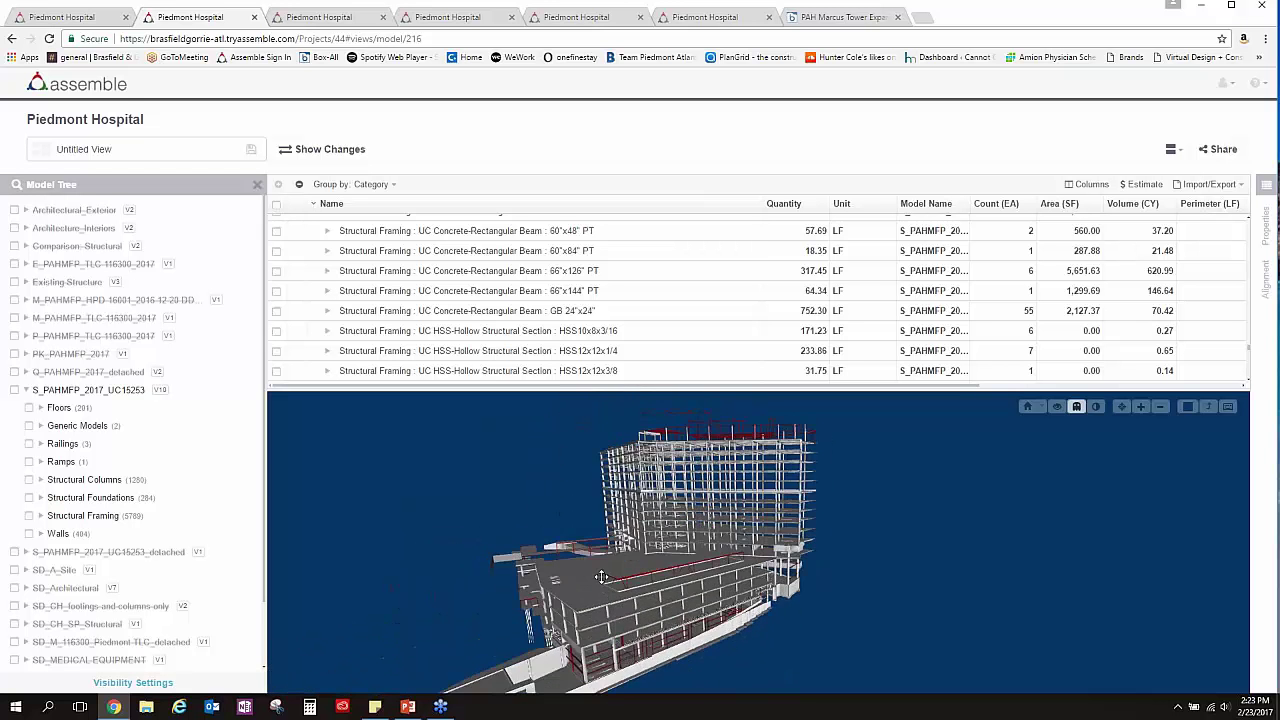
drag(621, 593, 584, 627)
scroll(552, 630, up, 3)
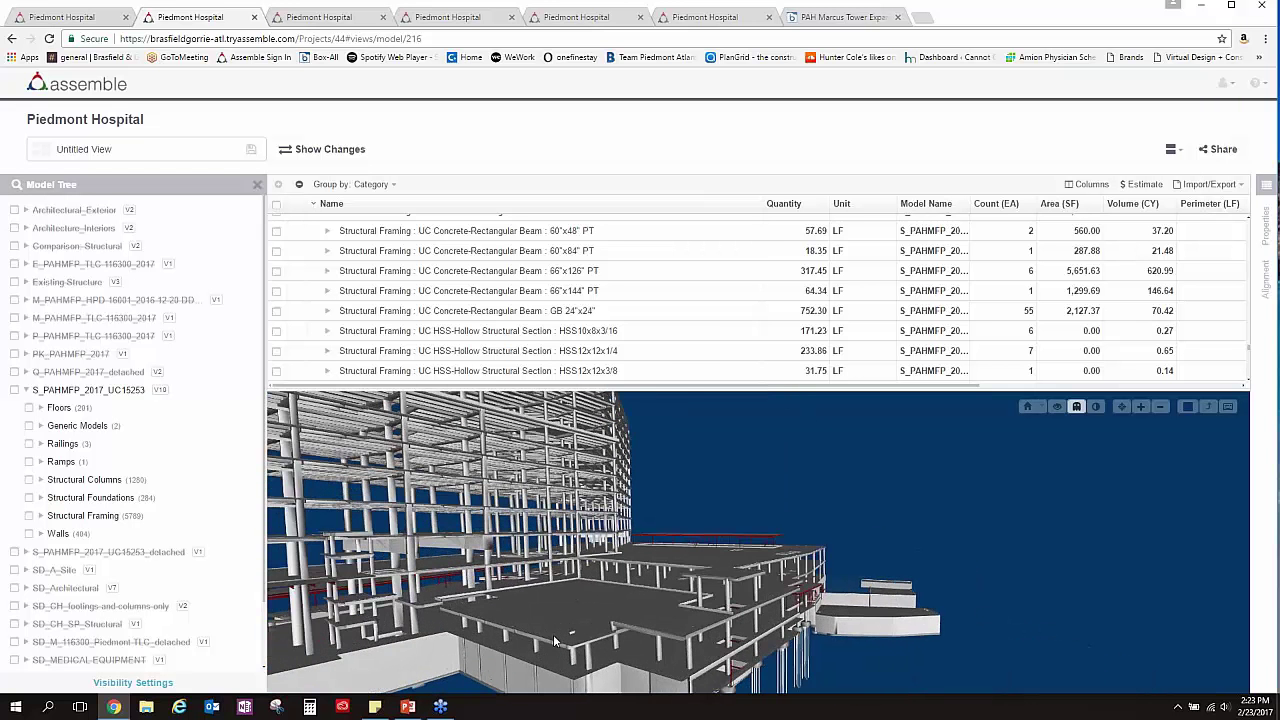
scroll(555, 640, up, 2)
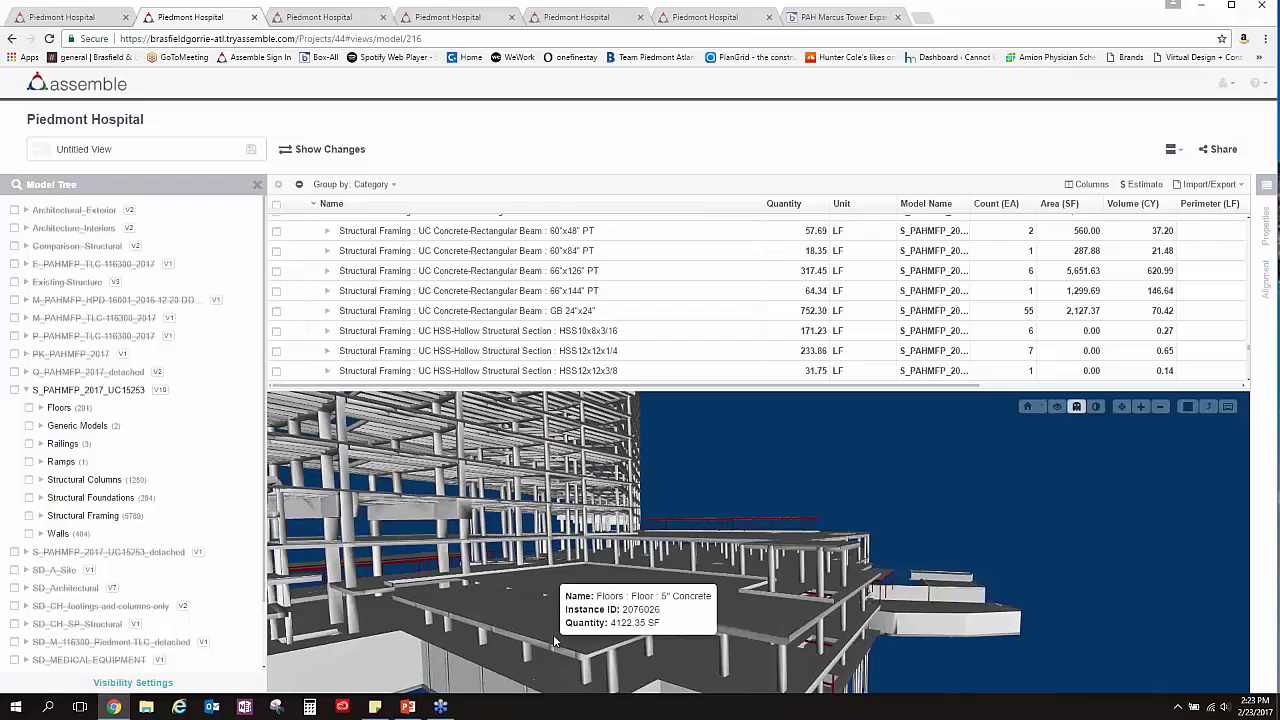
scroll(555, 641, up, 2)
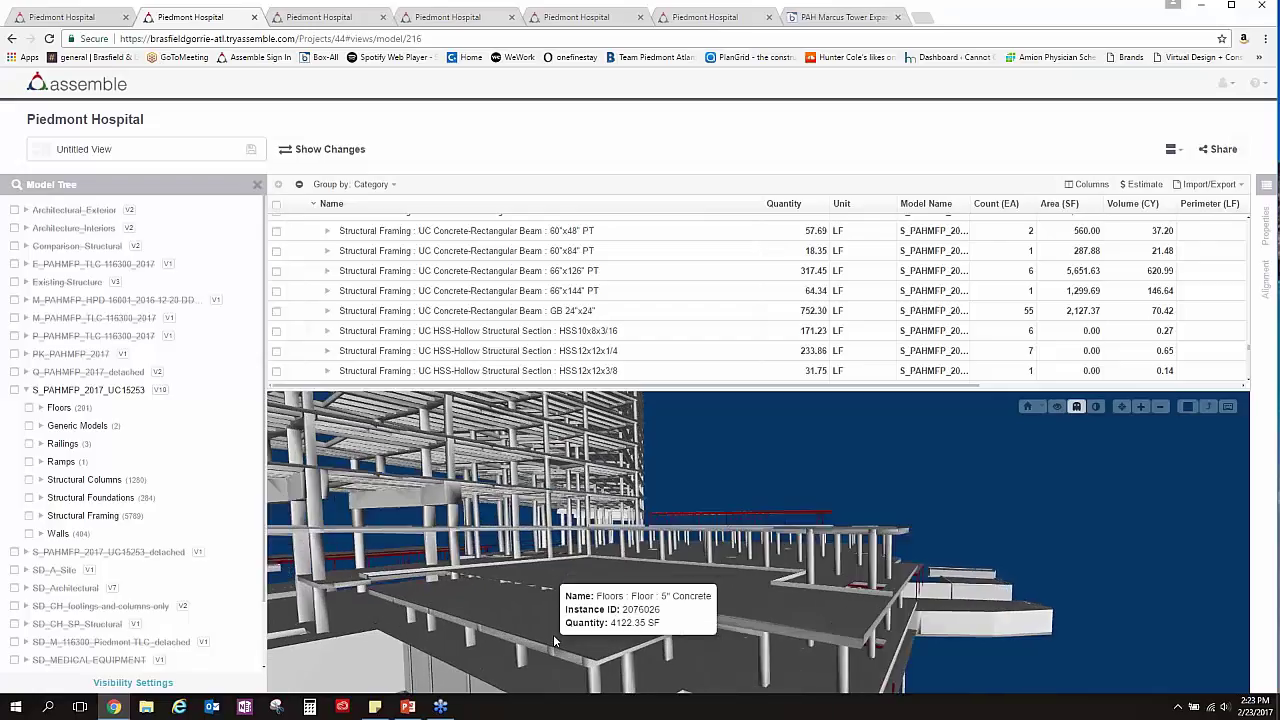
scroll(555, 641, up, 2)
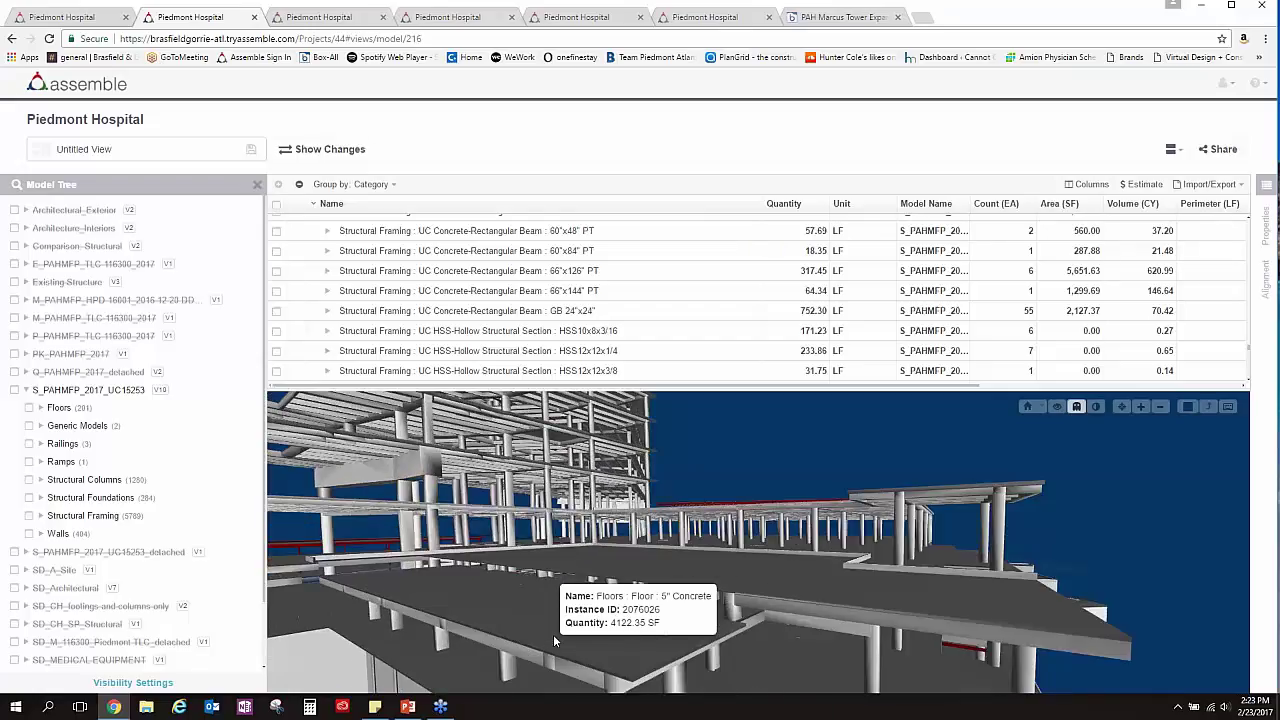
Step: Examine the low-rise concrete deck from close range, including the walls and columns beneath its 5" Concrete floor
scroll(554, 634, up, 2)
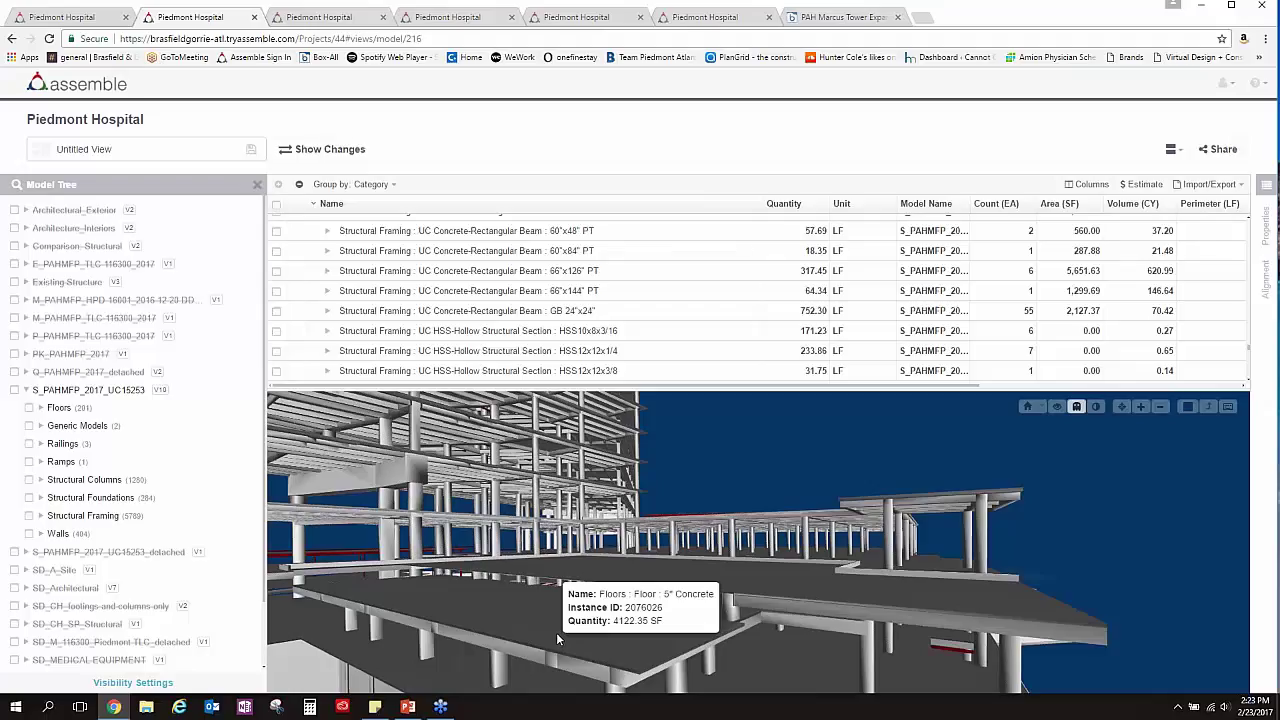
scroll(556, 632, up, 5)
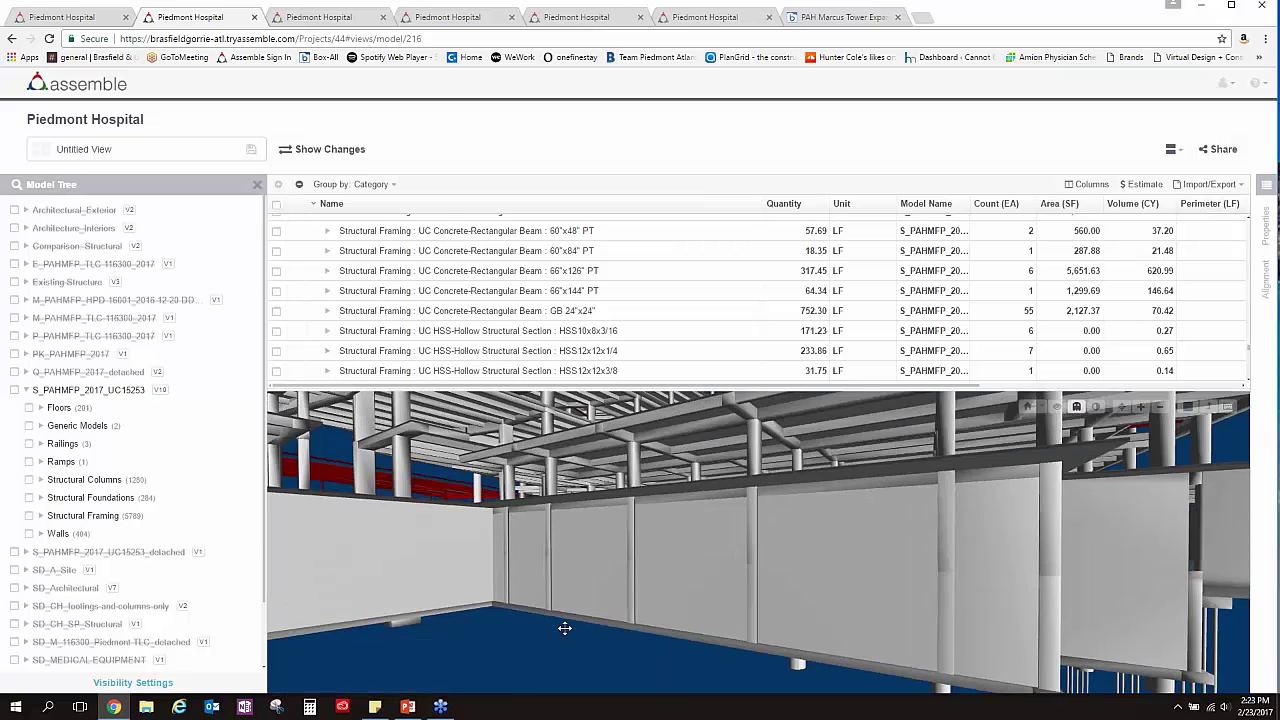
scroll(565, 628, up, 3)
drag(565, 633, 800, 627)
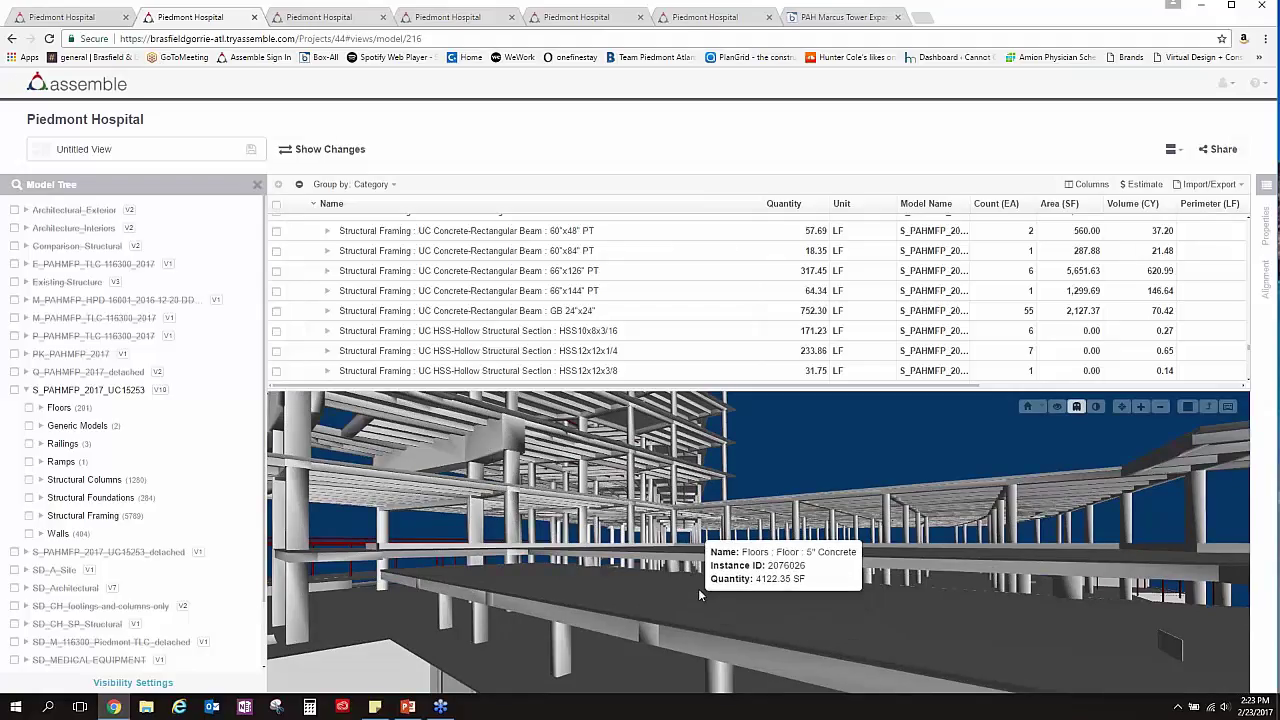
Step: Examine the 5" Concrete floor and large beams at the tower's base, finishing with the whole structure in view
drag(701, 593, 647, 520)
mouse_move(647, 520)
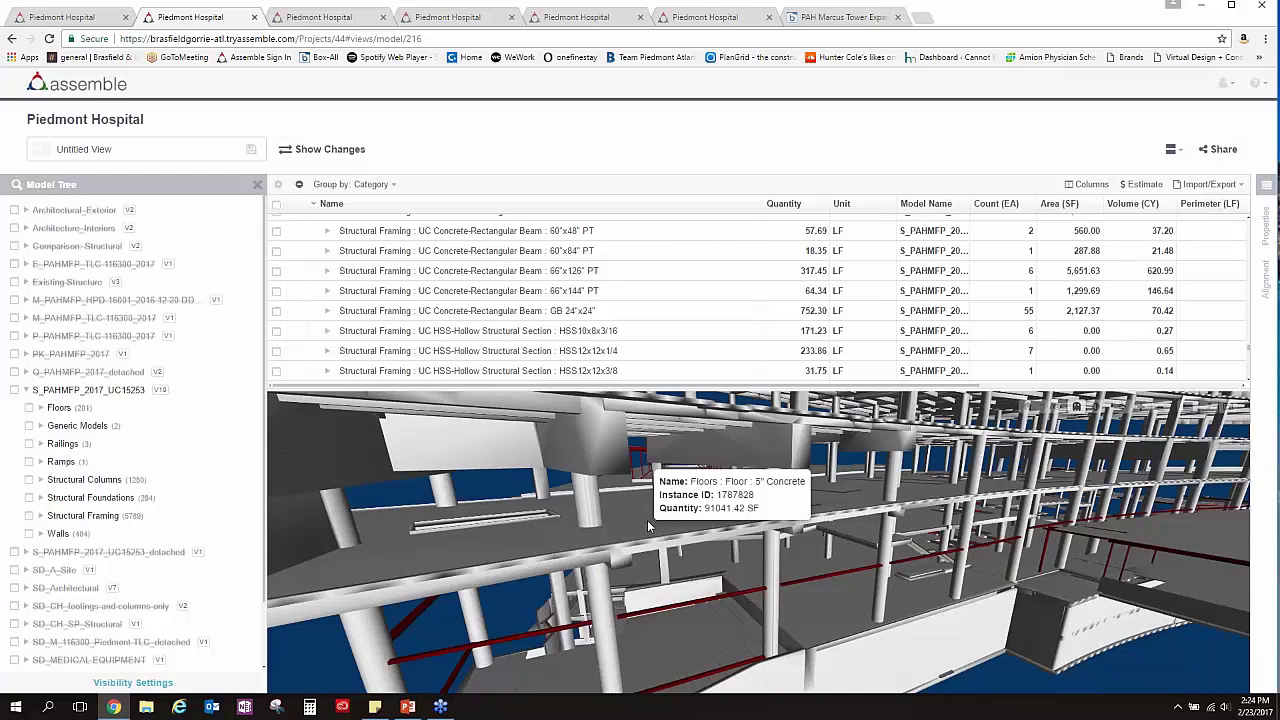
drag(646, 516, 573, 515)
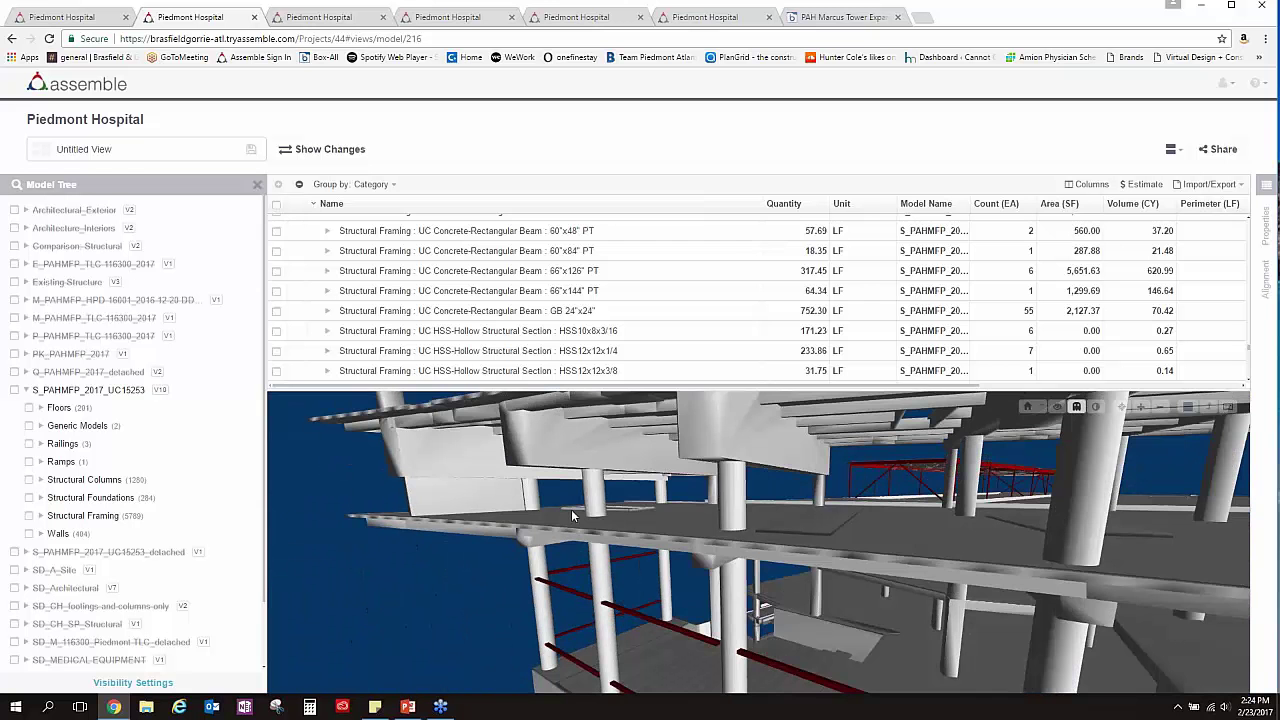
mouse_move(573, 516)
scroll(575, 511, up, 5)
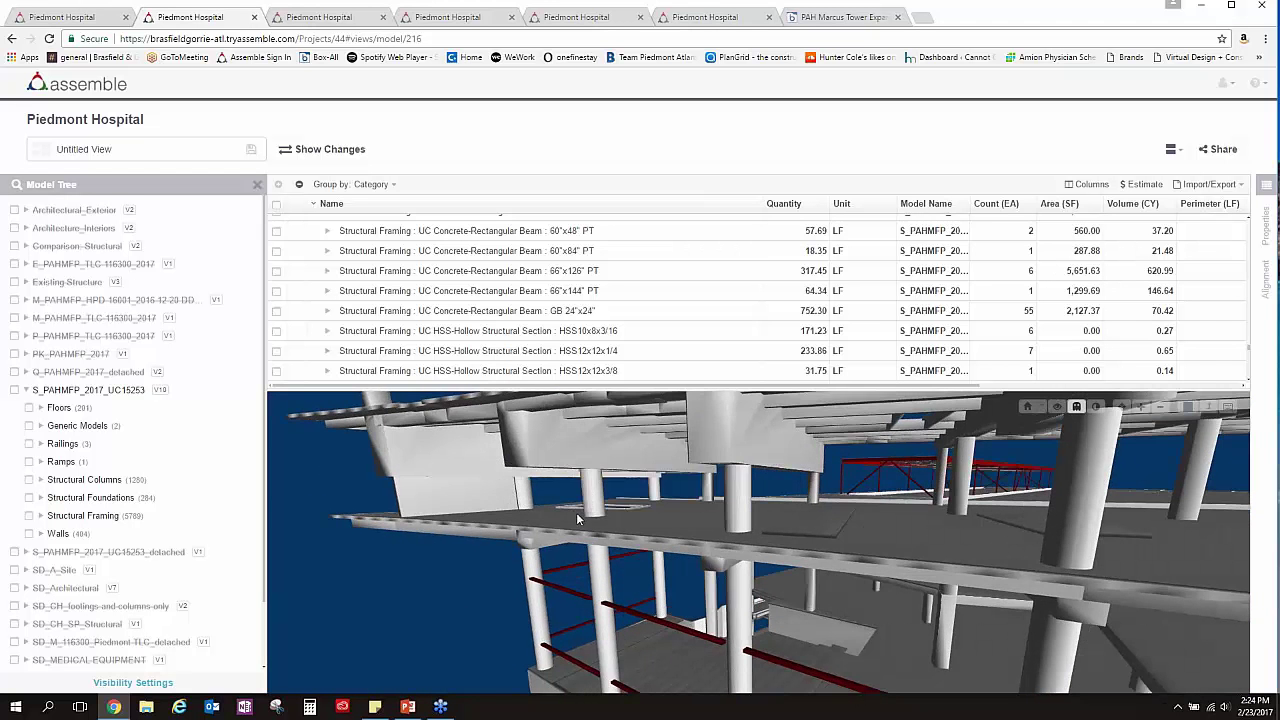
drag(592, 522, 607, 520)
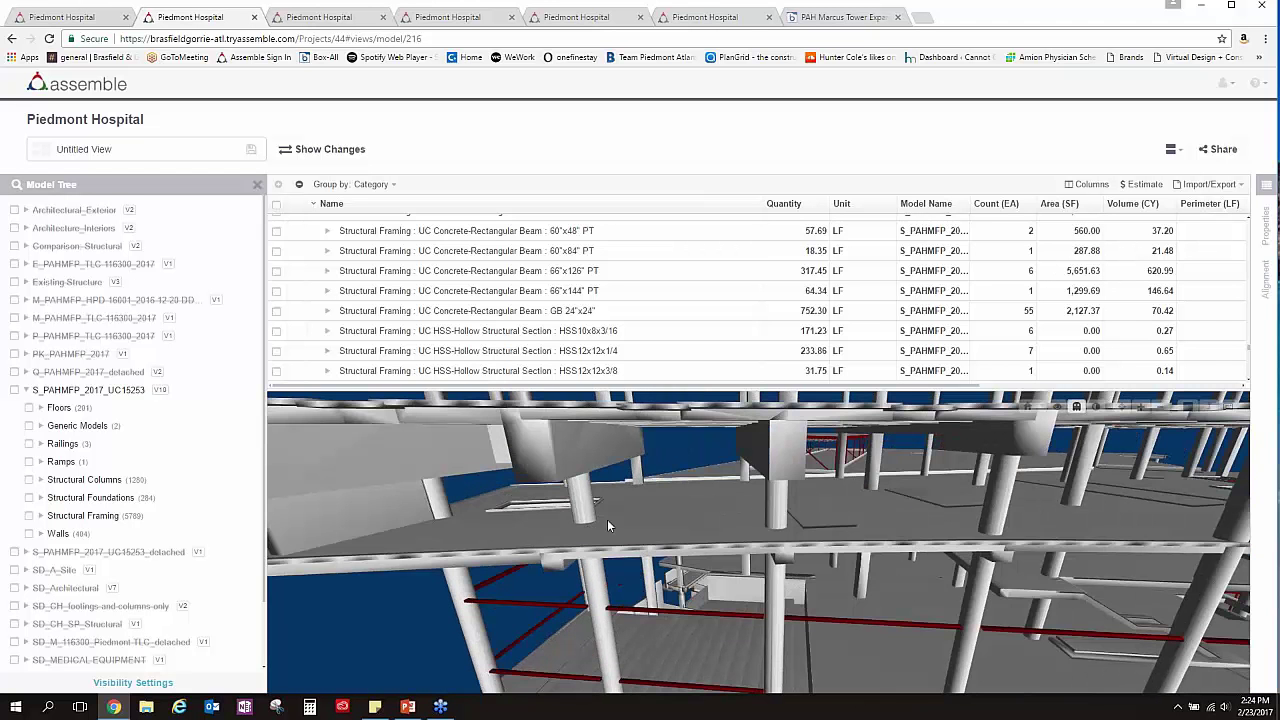
scroll(607, 525, down, 10)
drag(681, 492, 720, 531)
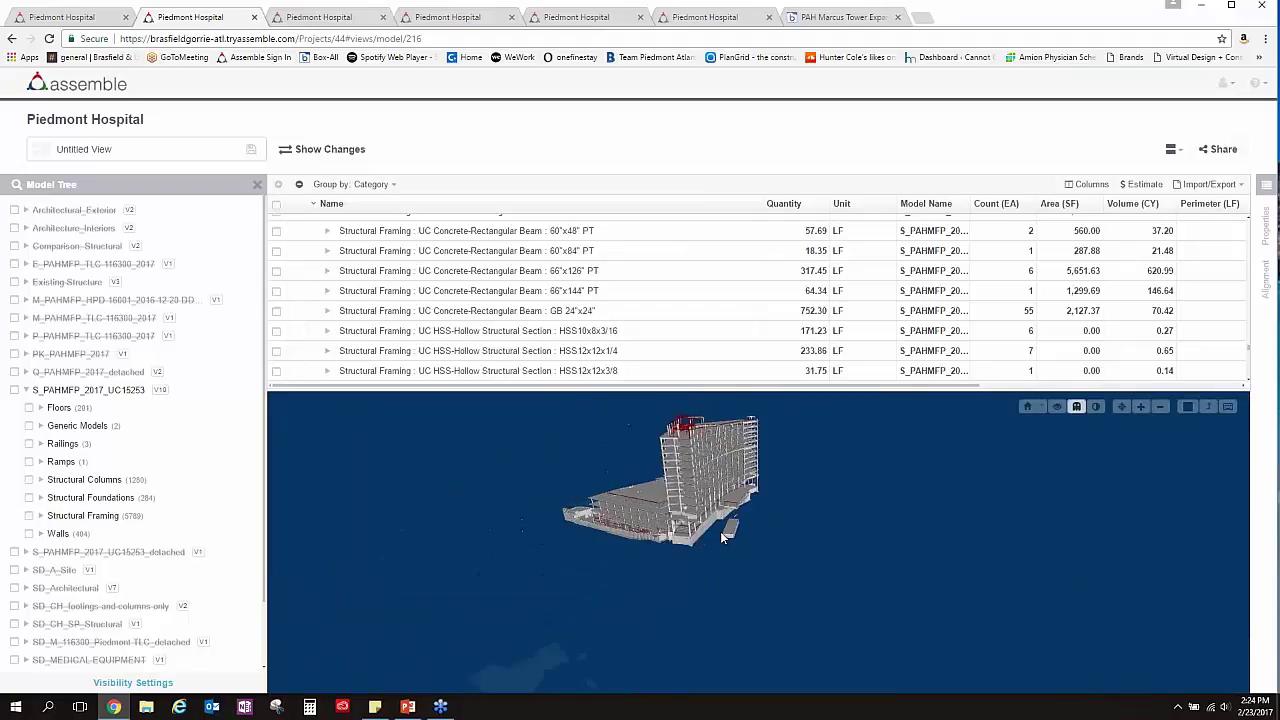
Step: Switch to the open QTY_ FND Only view and select the F5.0R spread footing beside the highlighted one in the model
click(335, 22)
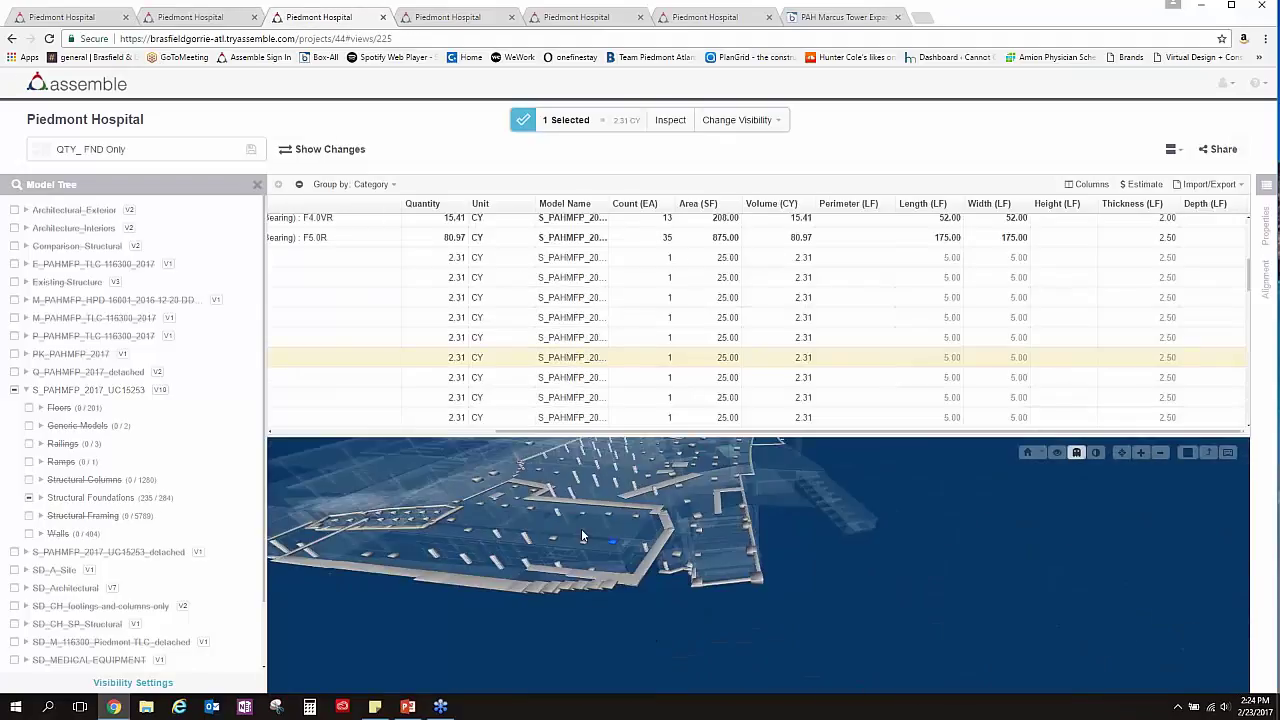
mouse_move(590, 535)
mouse_down()
mouse_move(605, 562)
mouse_move(794, 552)
mouse_move(771, 631)
mouse_up()
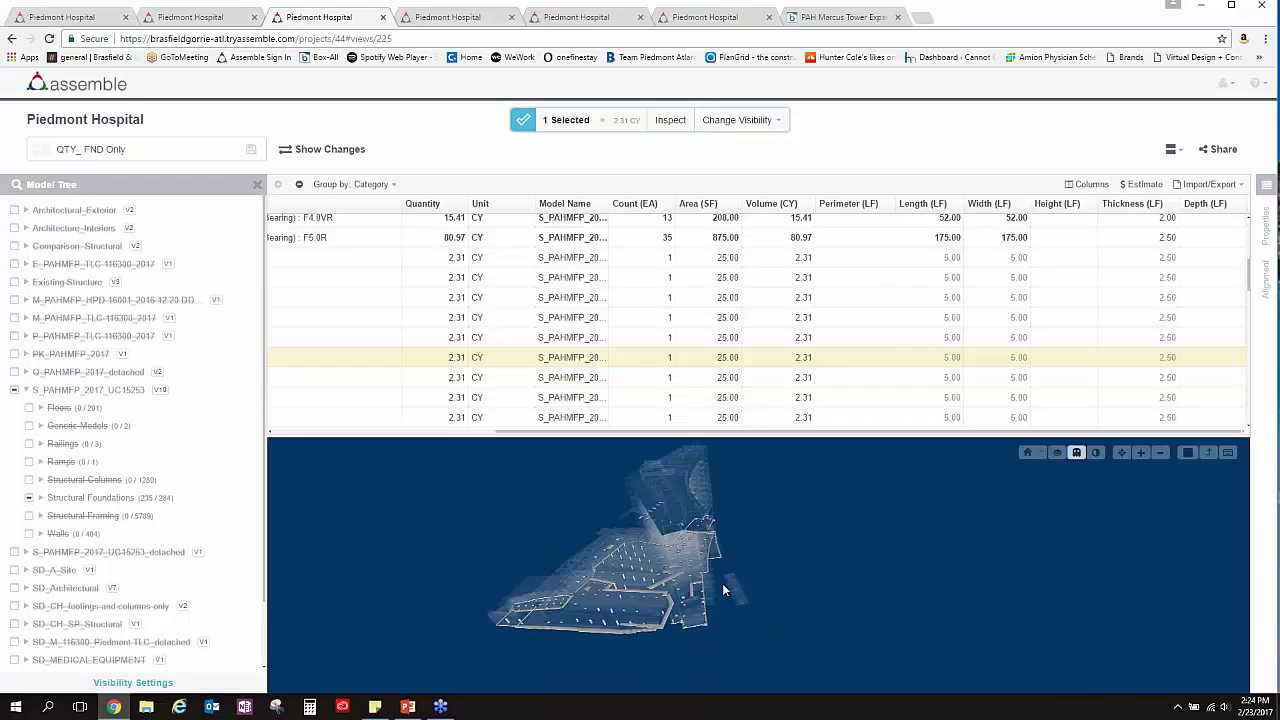
drag(641, 623, 639, 620)
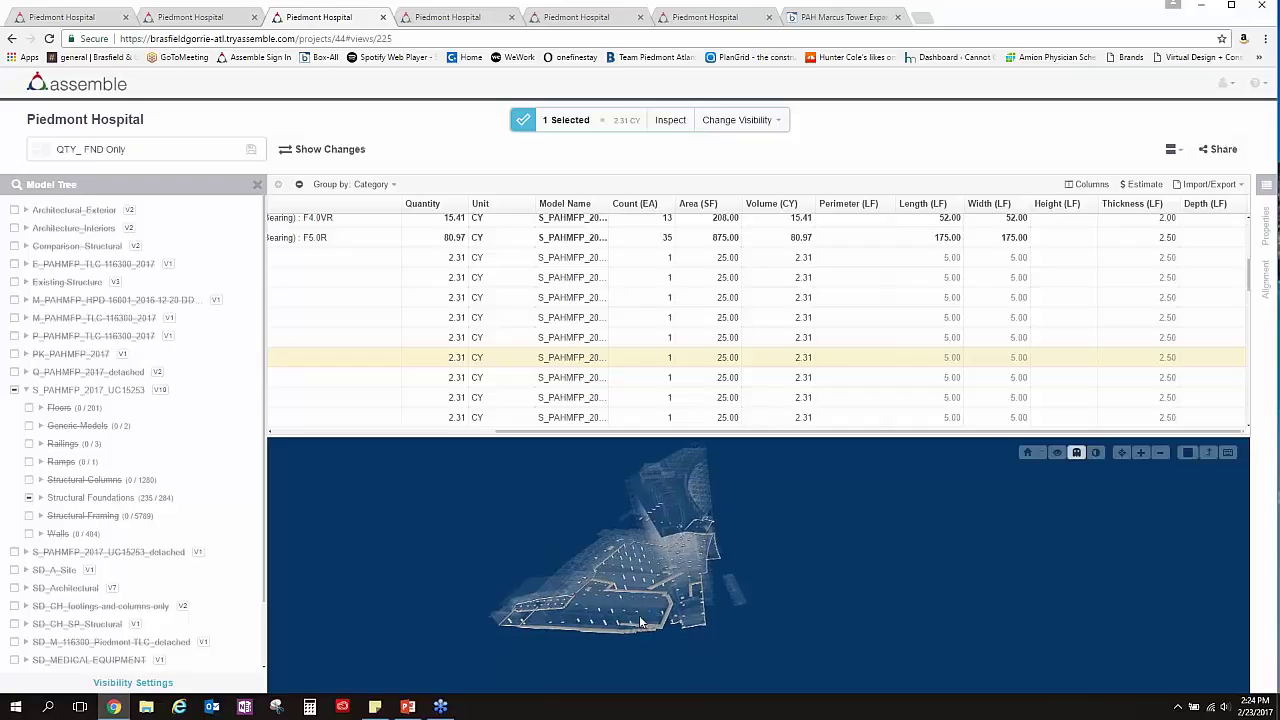
scroll(641, 622, up, 2)
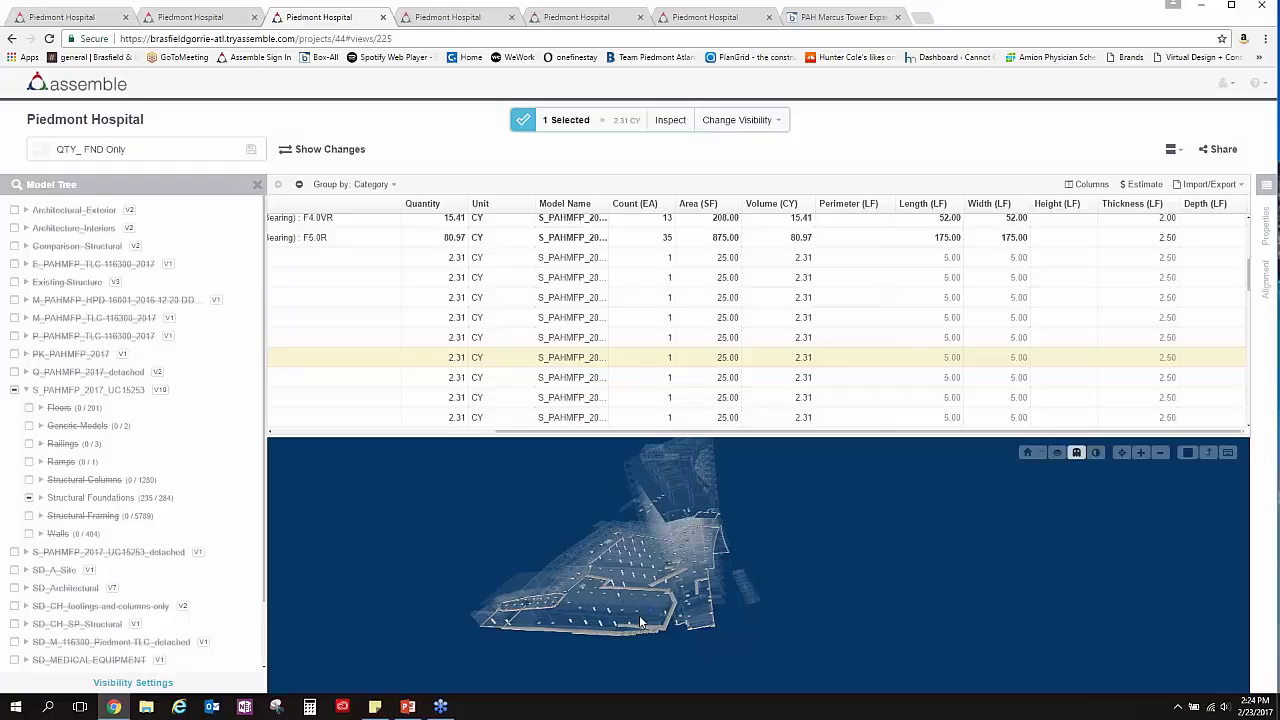
scroll(641, 622, up, 2)
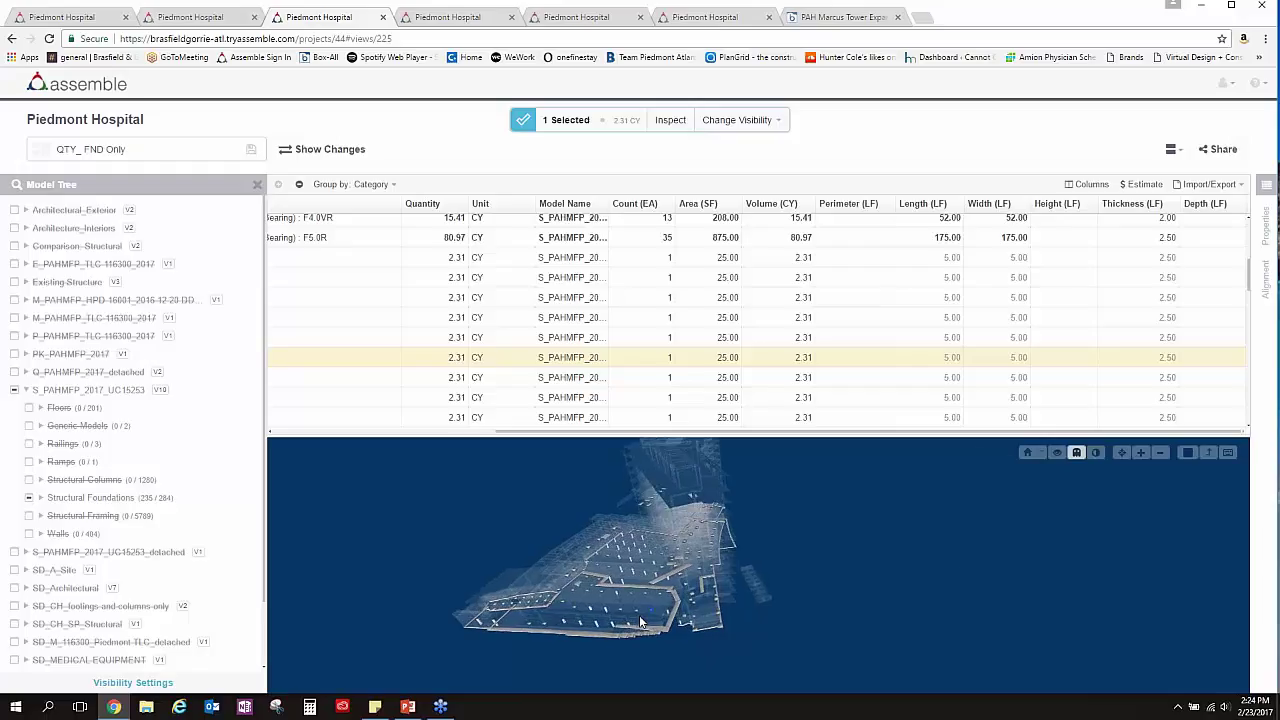
scroll(641, 622, up, 5)
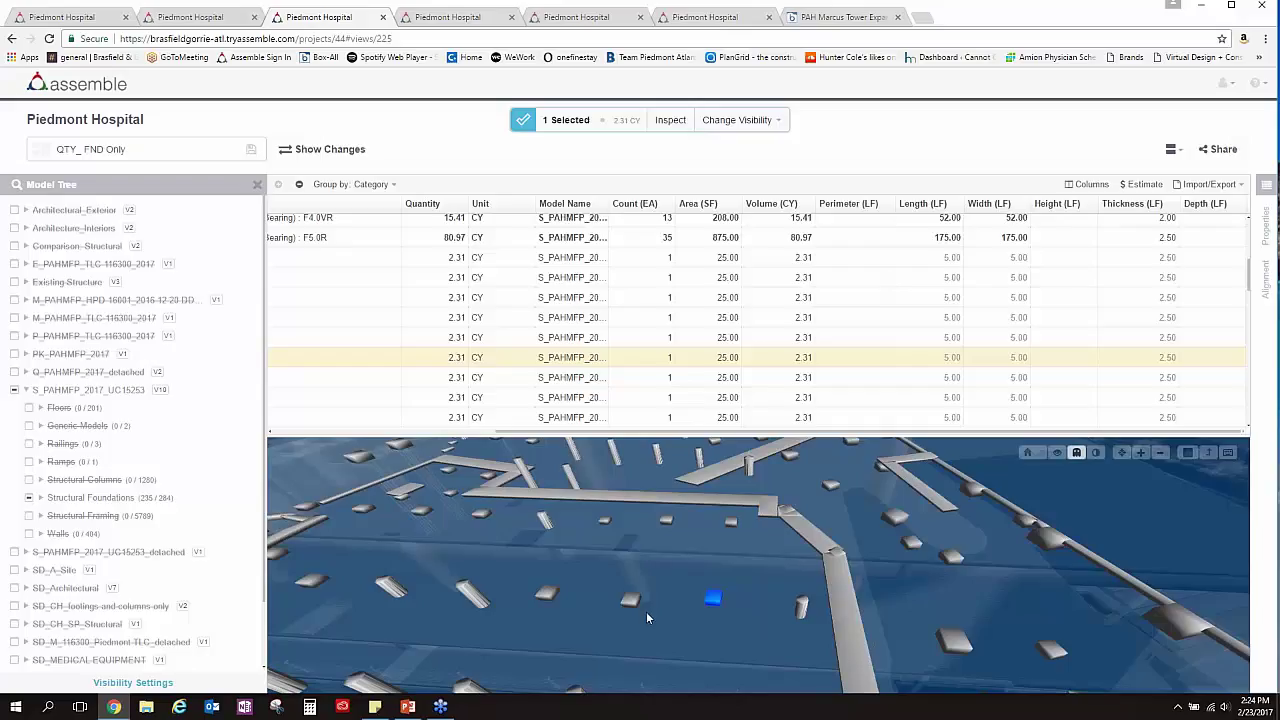
mouse_move(629, 601)
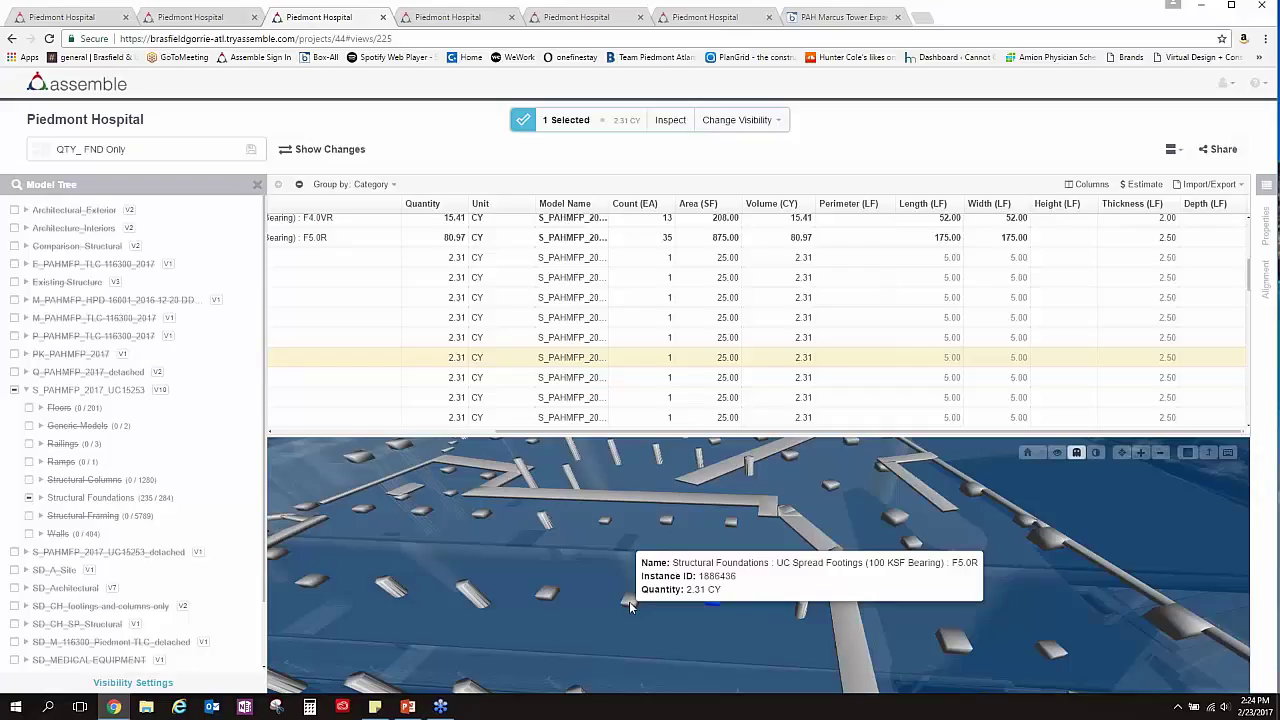
click(628, 601)
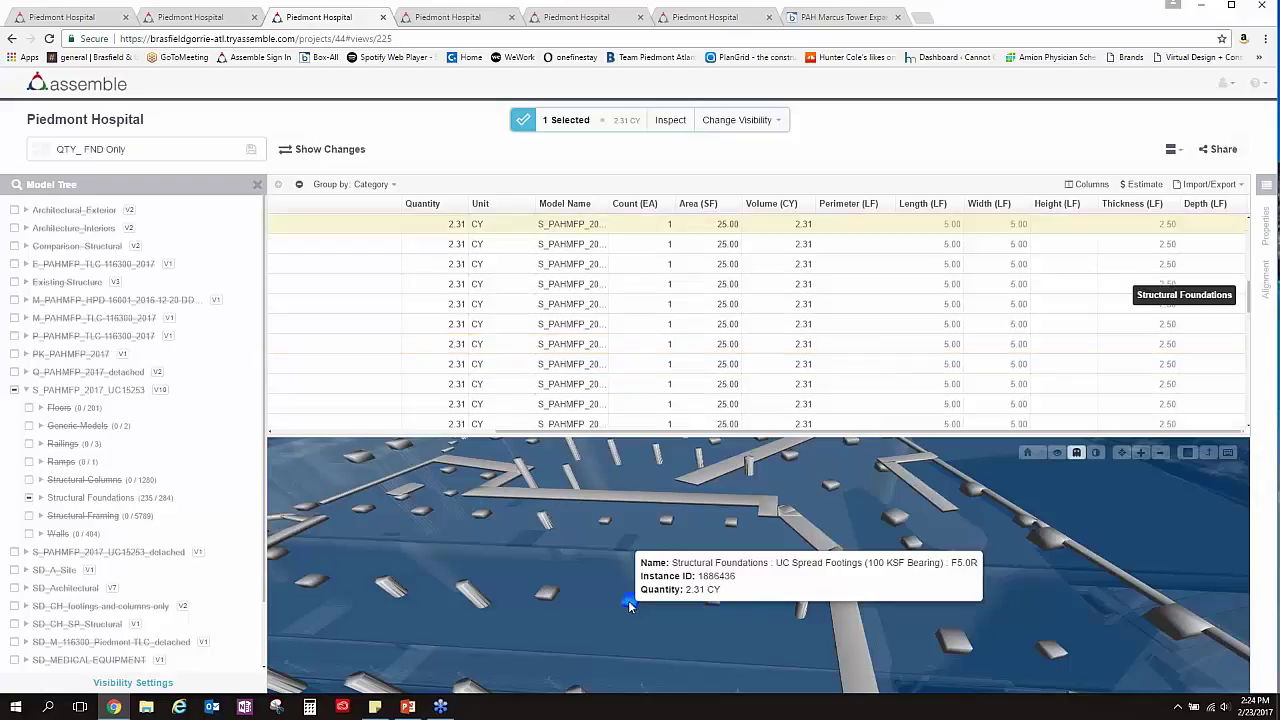
Step: Review the foundation quantity list around the F5.0R spread footings, from the type names across to the dimension values
drag(576, 436, 390, 362)
scroll(390, 362, up, 3)
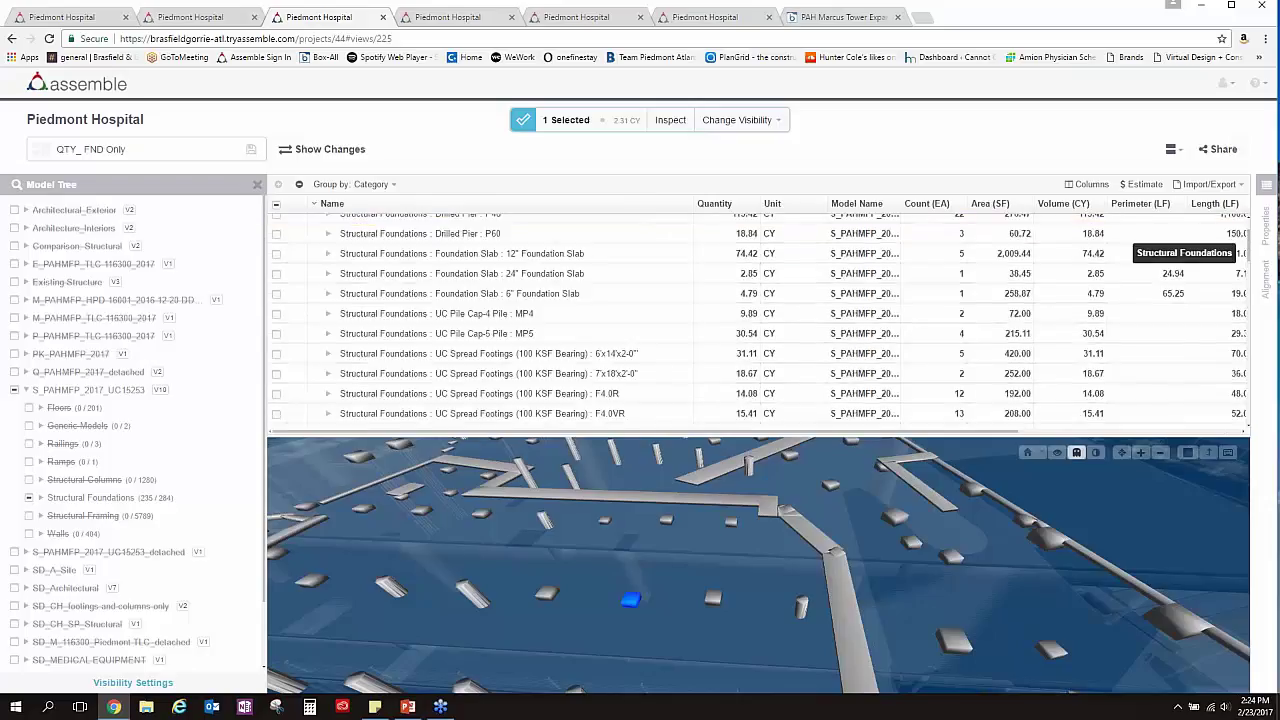
scroll(423, 347, down, 2)
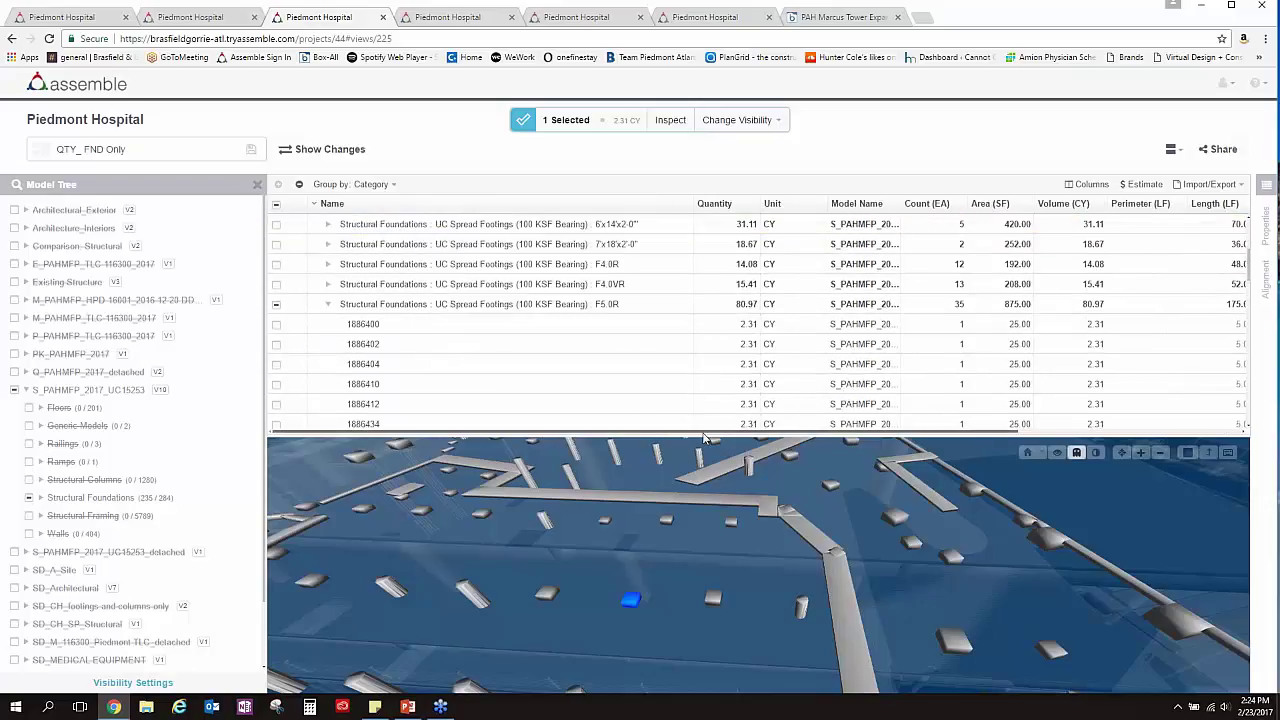
scroll(1000, 300, right, 5)
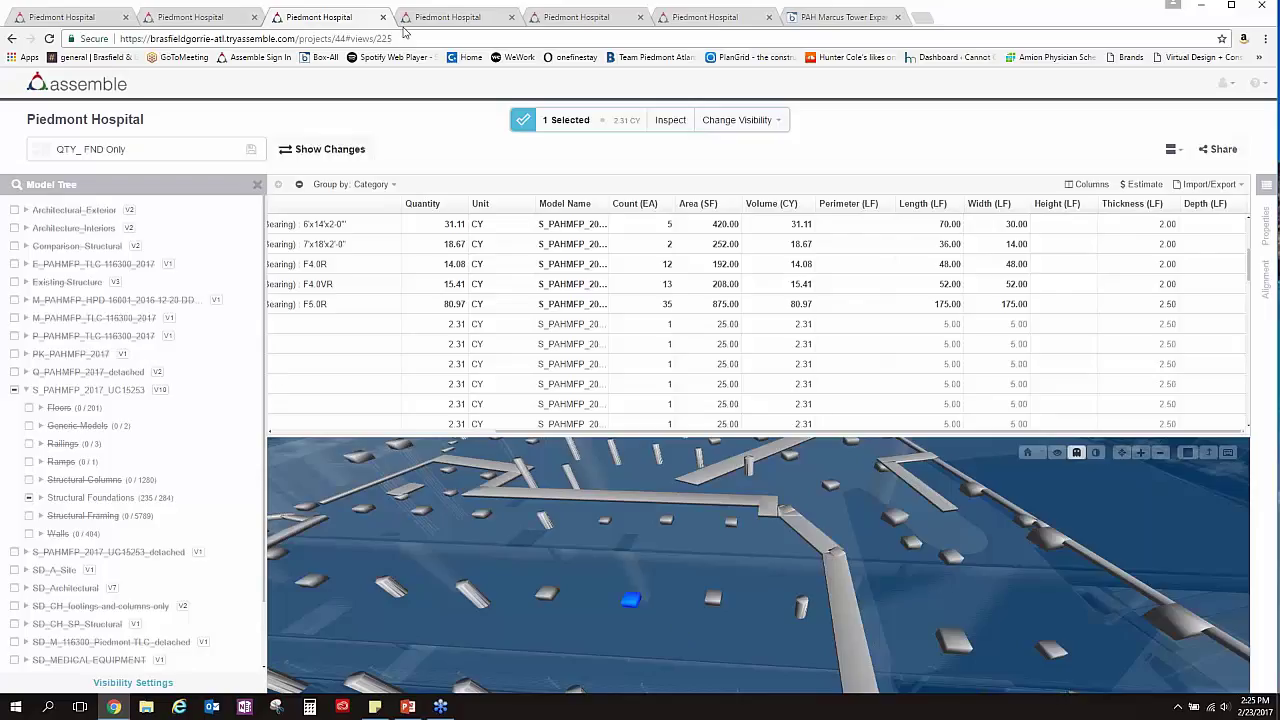
Step: Switch to the open R.A.W.--OLE view and examine its concrete walls and curbs across the whole building
click(451, 18)
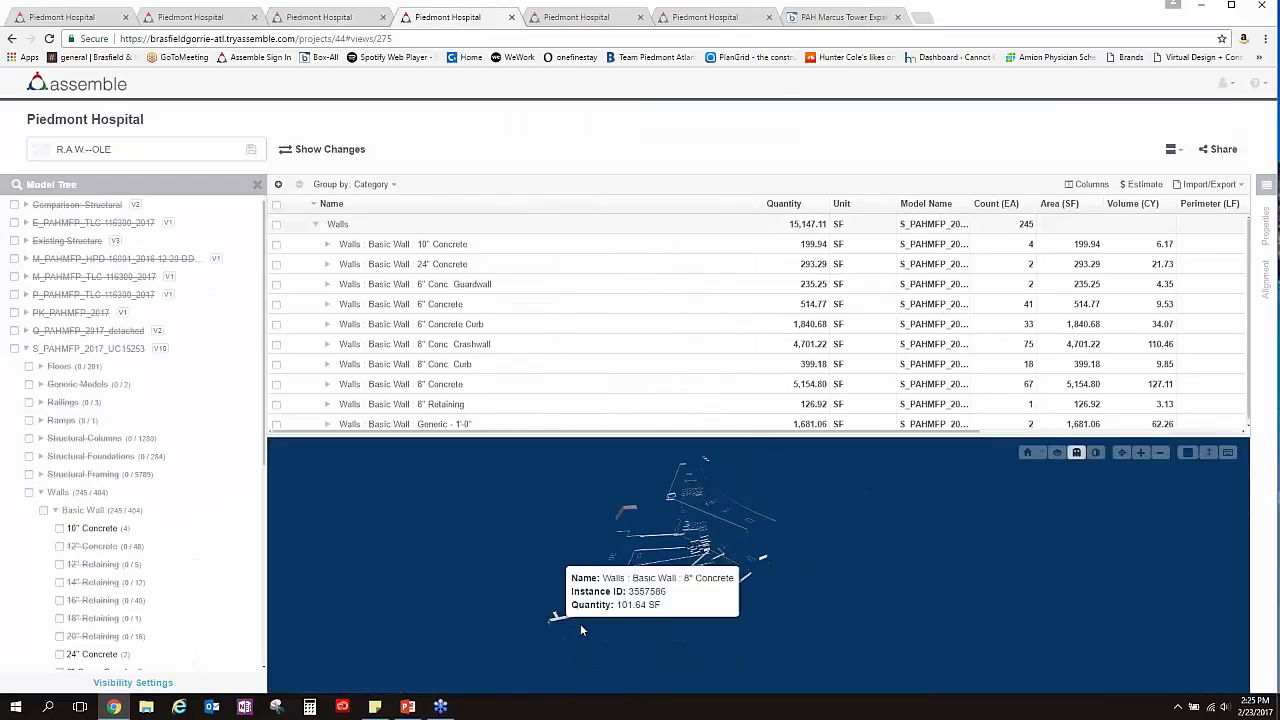
drag(650, 560, 713, 632)
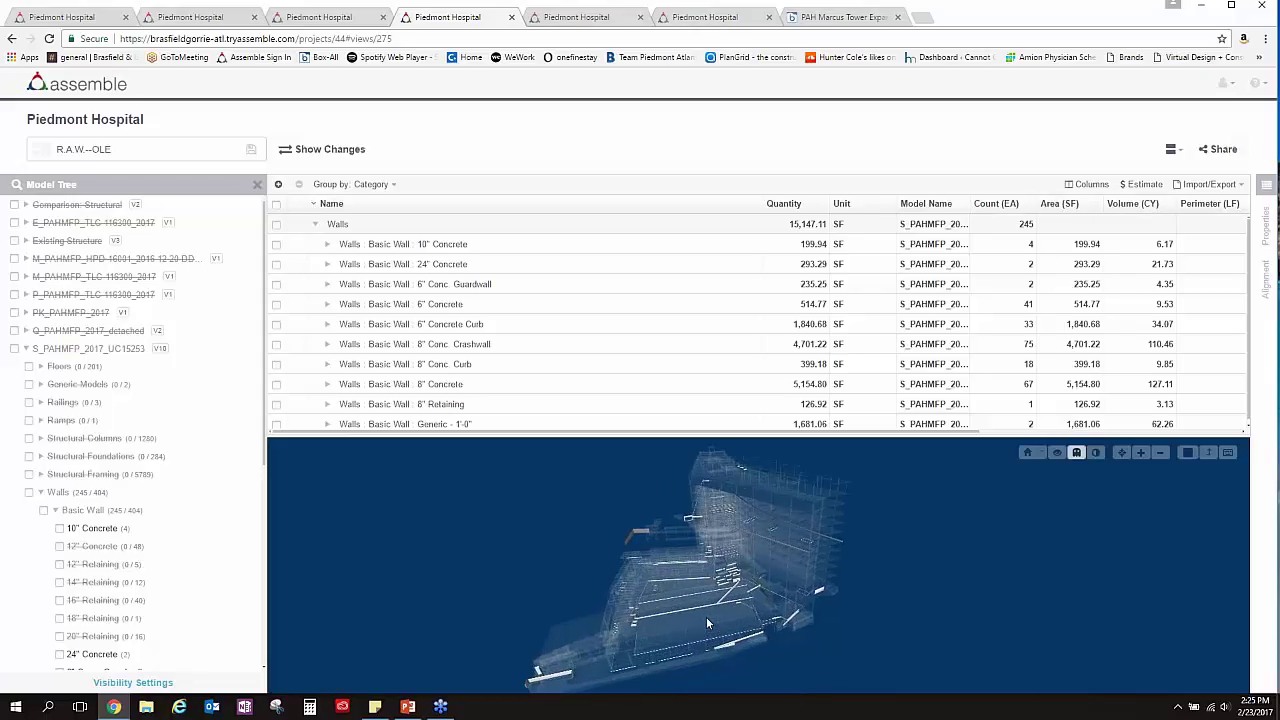
drag(706, 617, 677, 638)
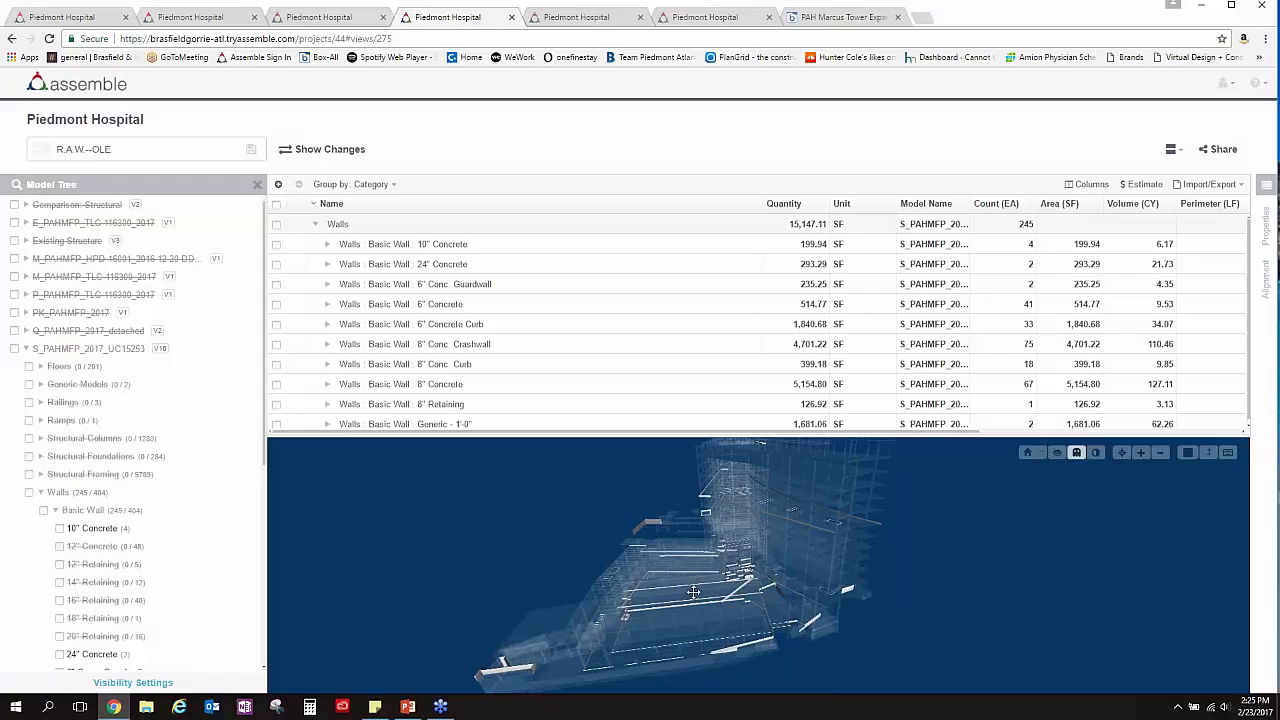
right_drag(696, 598, 692, 595)
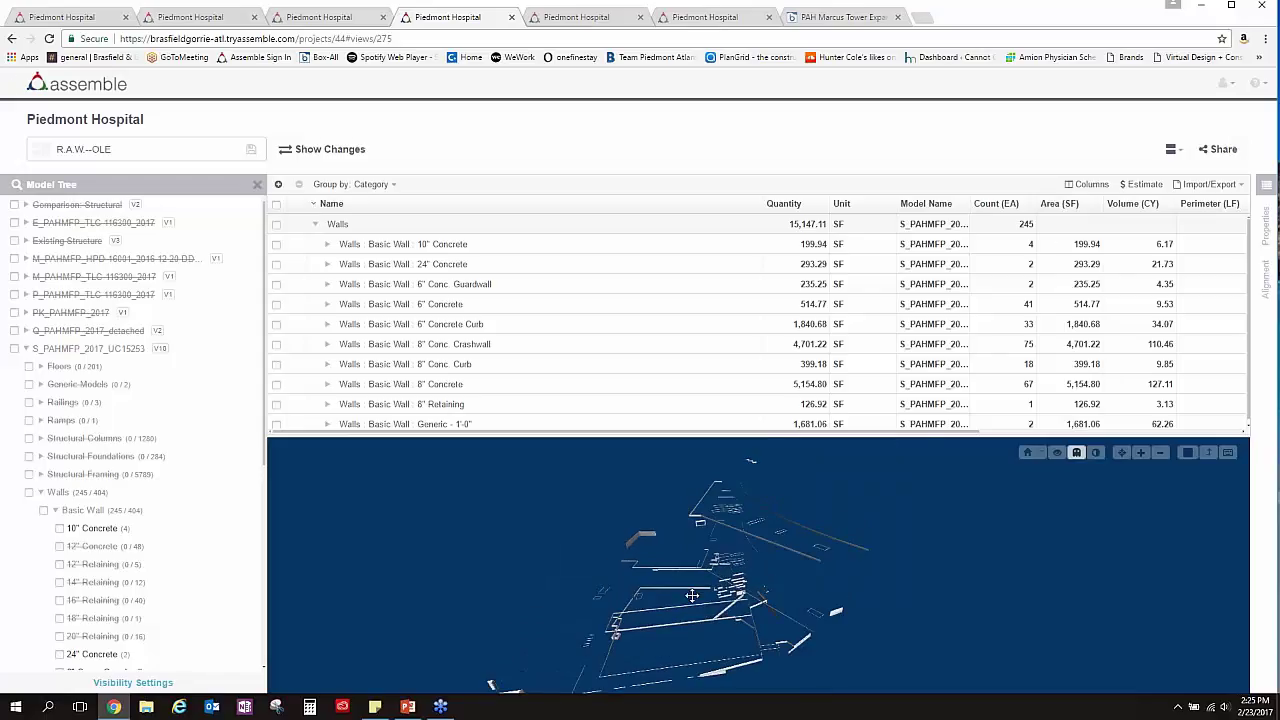
scroll(719, 603, down, 2)
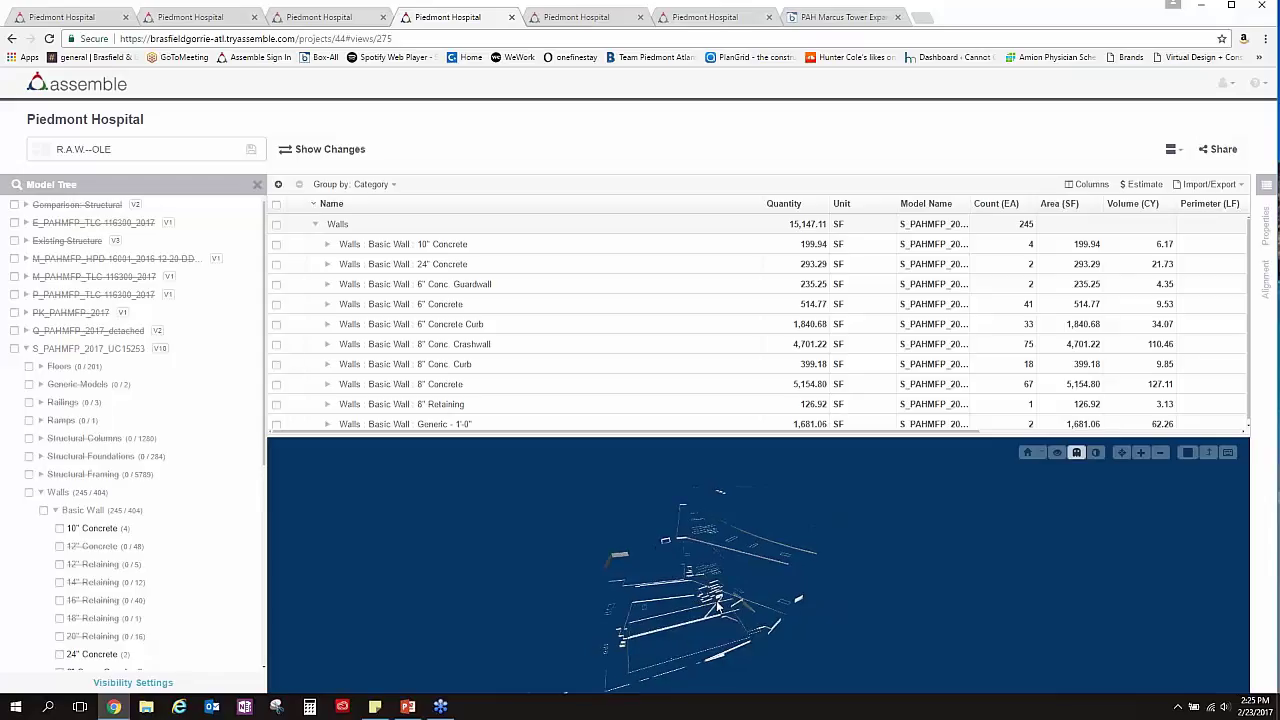
Step: Examine the walls in the open R. W. view from several angles, glancing at the PAH Marcus Tower Expansion model questions log in between
click(563, 18)
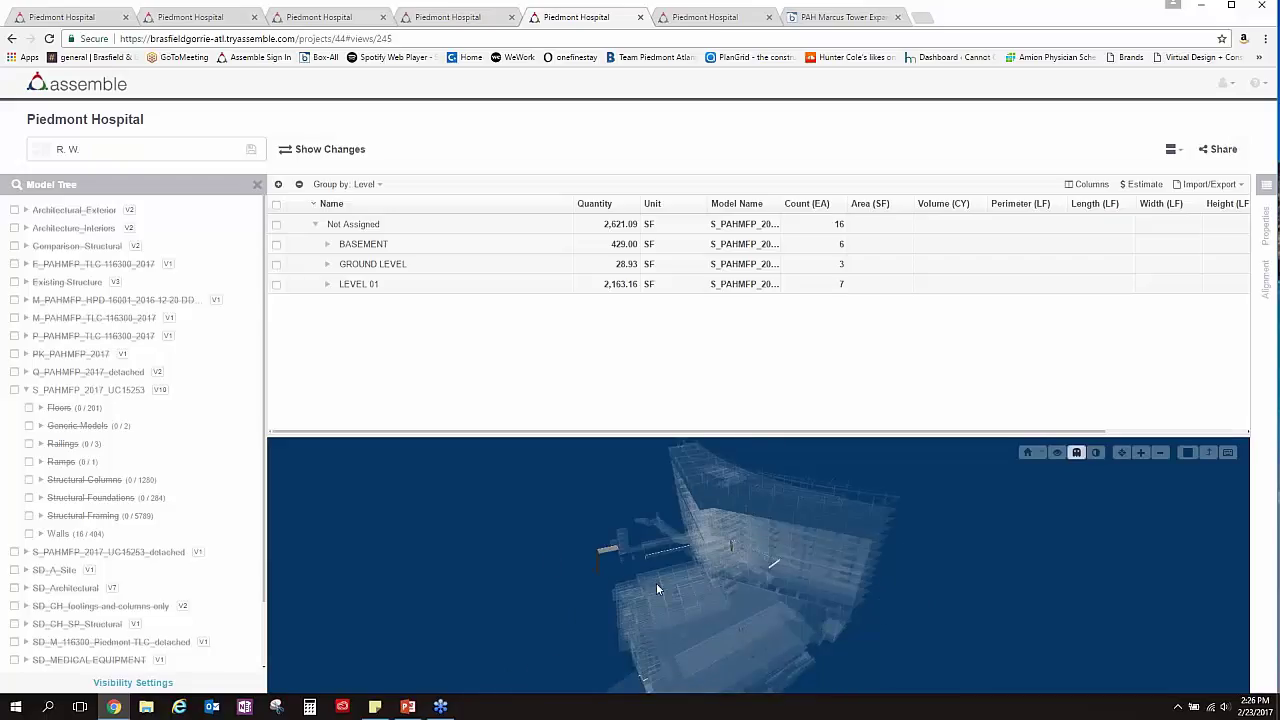
drag(656, 589, 805, 598)
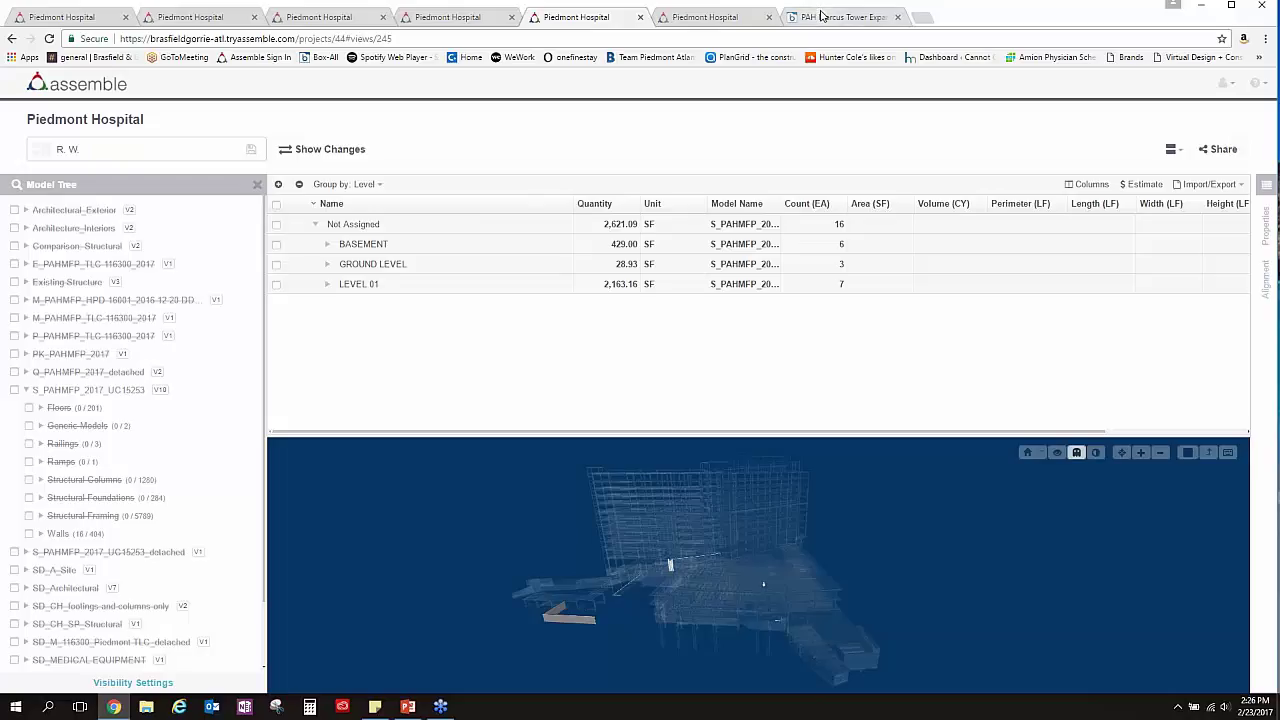
click(820, 16)
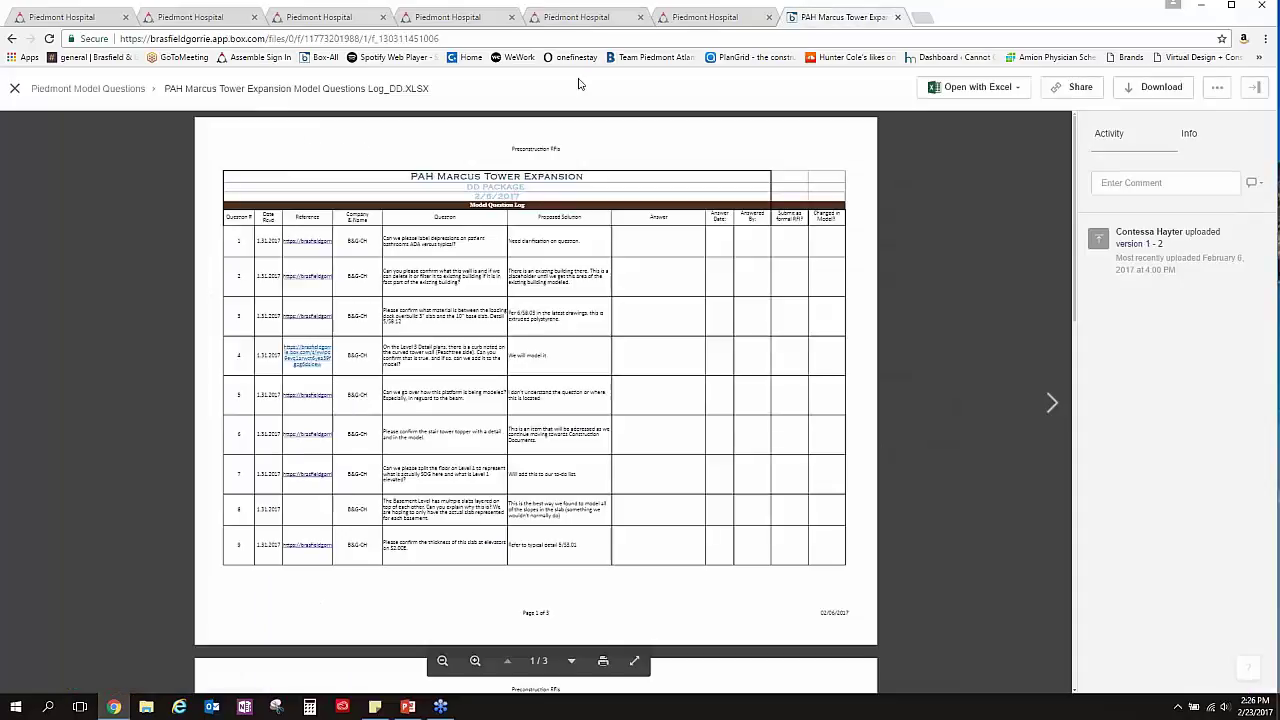
click(586, 20)
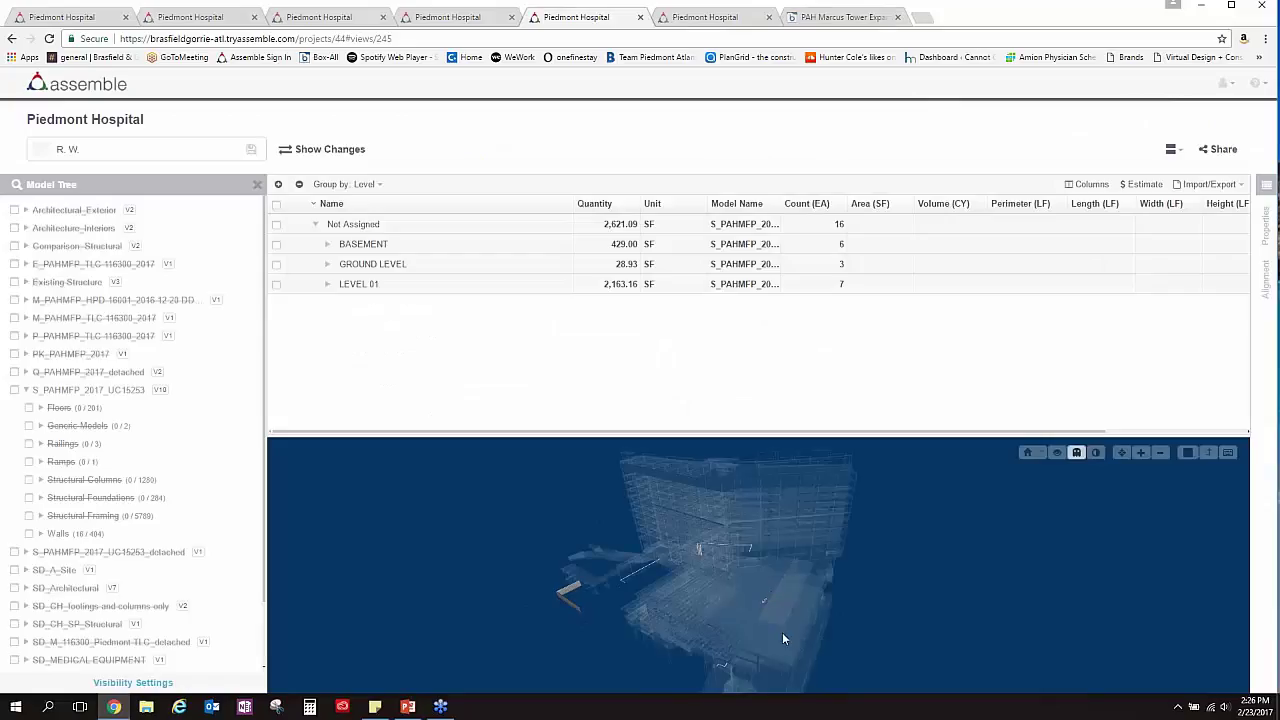
drag(782, 632, 744, 636)
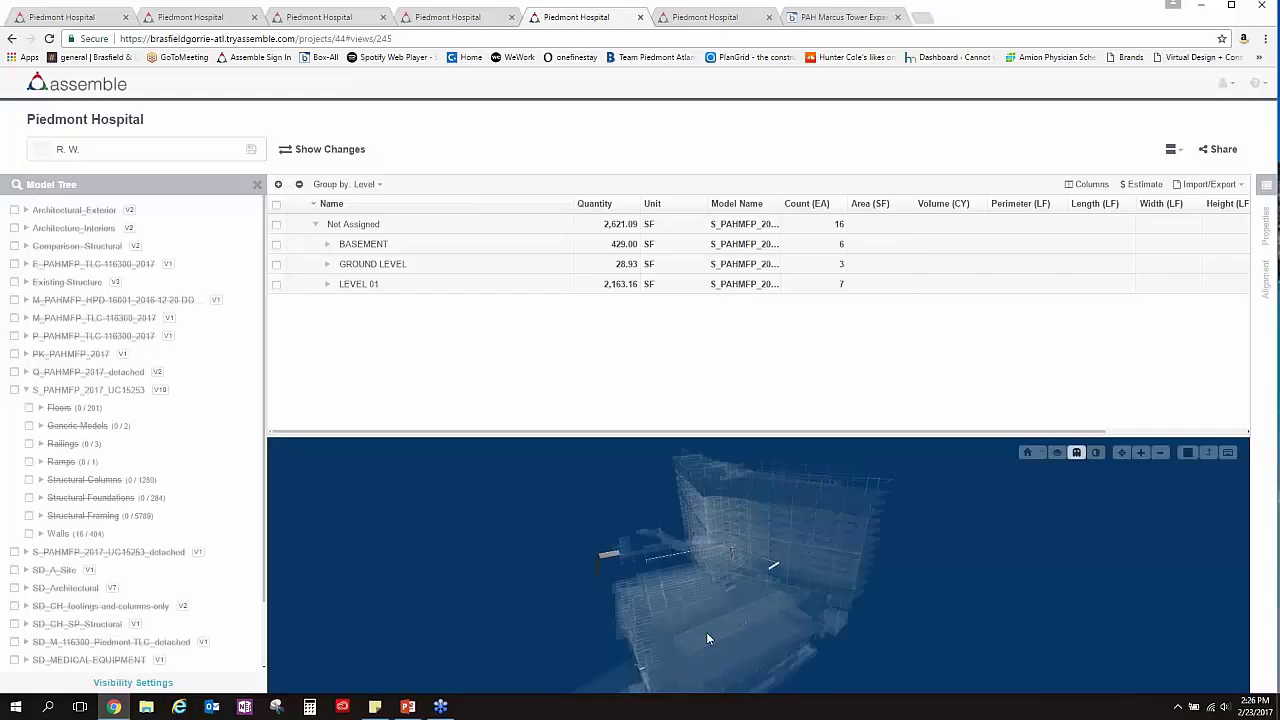
Step: Switch to the open R.W. Foundation Mat view and select the 48" foundation slab in its quantity list
click(725, 18)
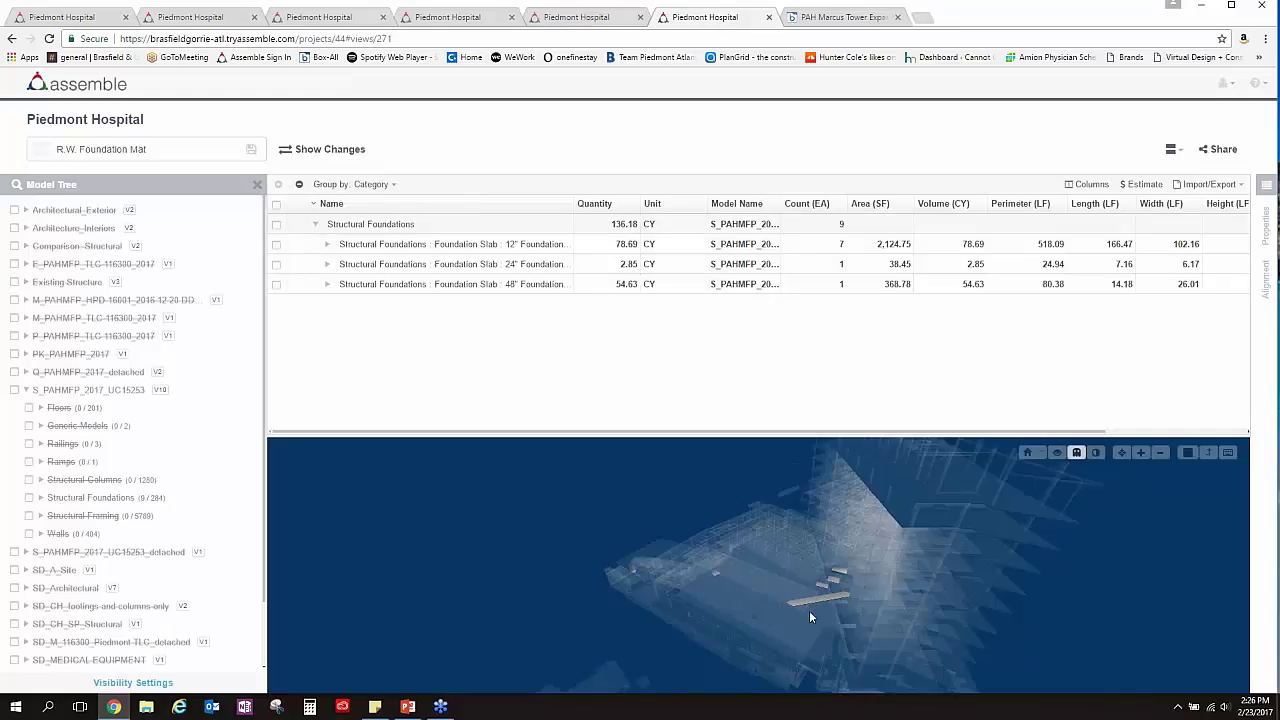
drag(809, 610, 700, 636)
click(277, 284)
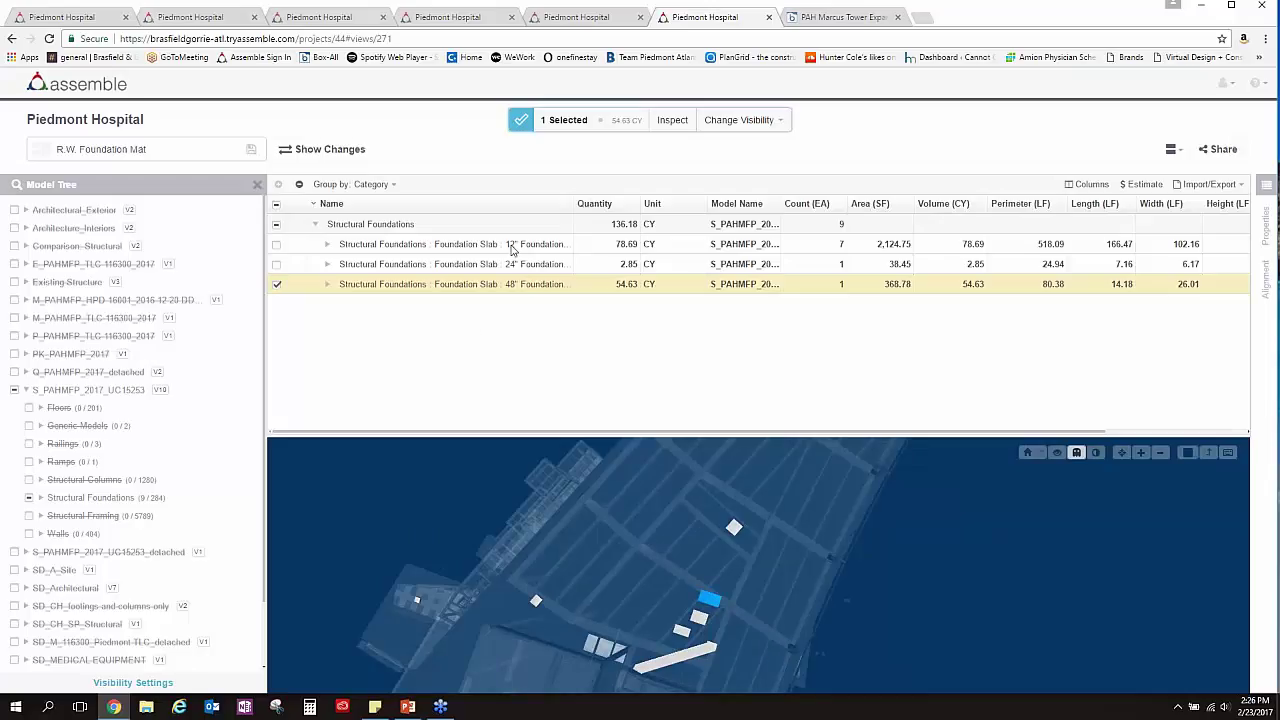
Step: Examine the selected 48" foundation slab up close and its position relative to the neighbouring slabs and the whole building
drag(628, 623, 705, 556)
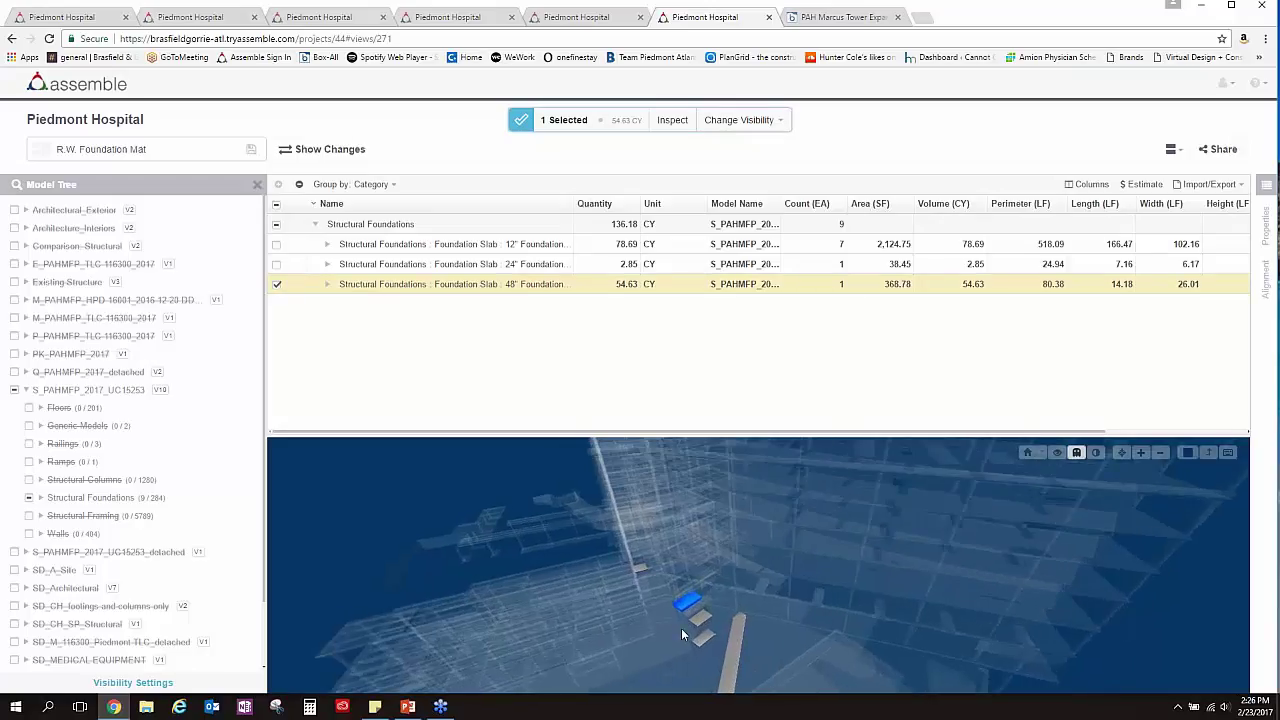
scroll(681, 628, up, 5)
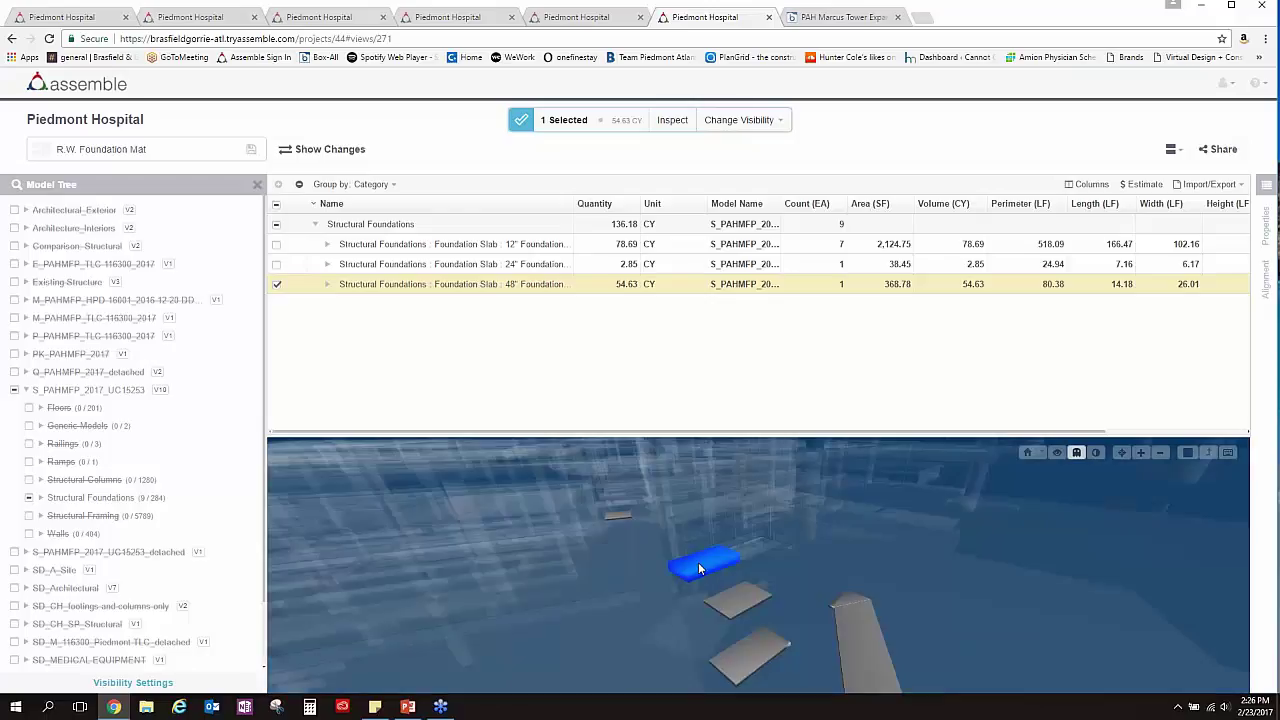
mouse_move(703, 561)
mouse_down()
mouse_move(718, 578)
mouse_move(706, 583)
mouse_up()
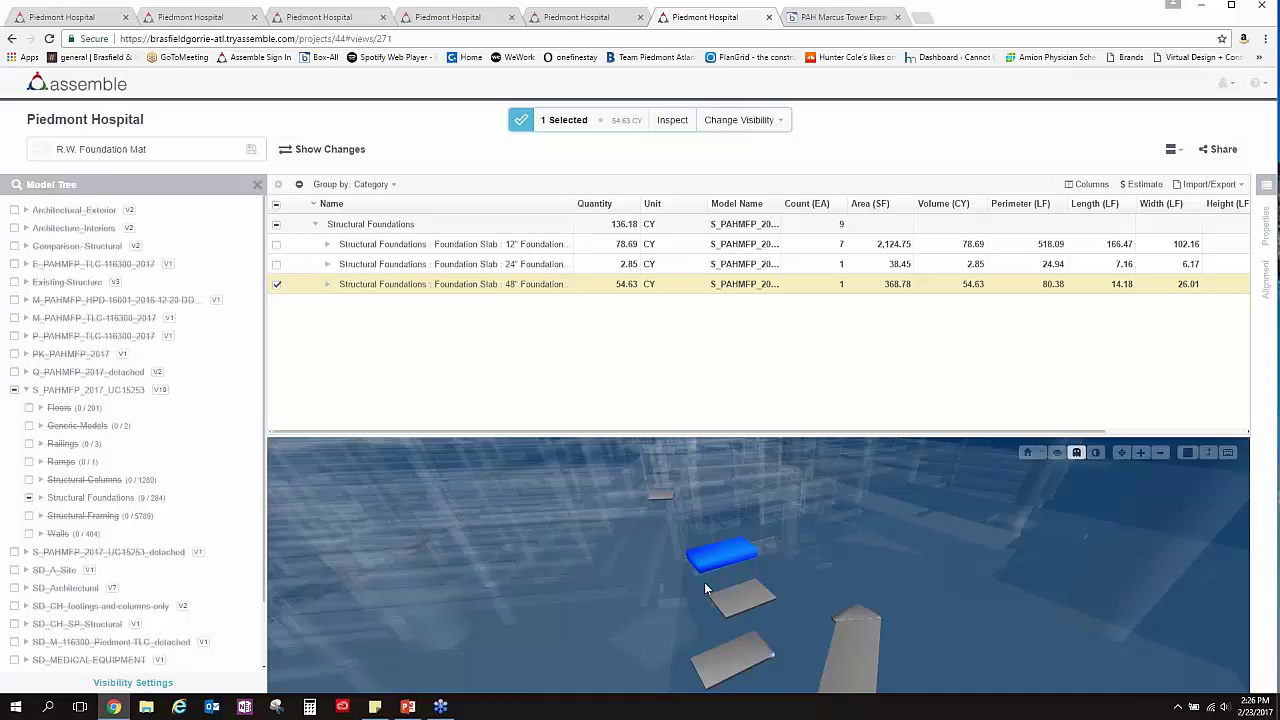
scroll(704, 582, down, 5)
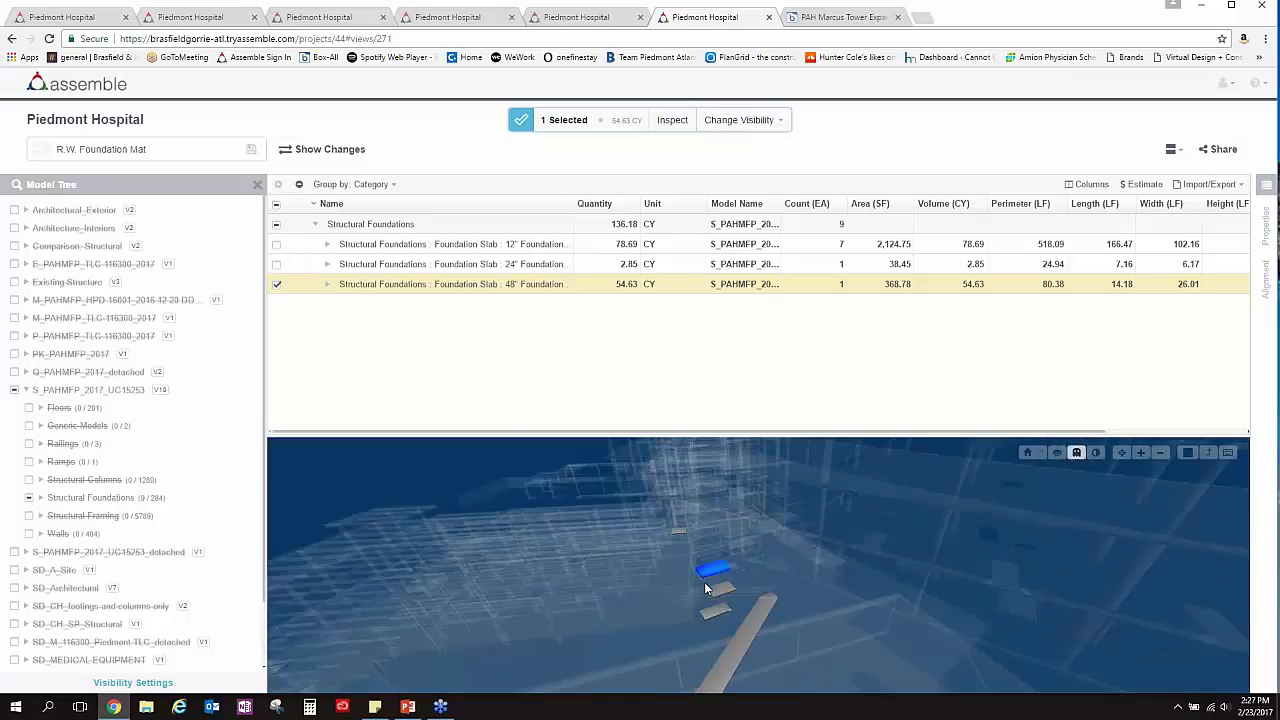
scroll(704, 582, down, 5)
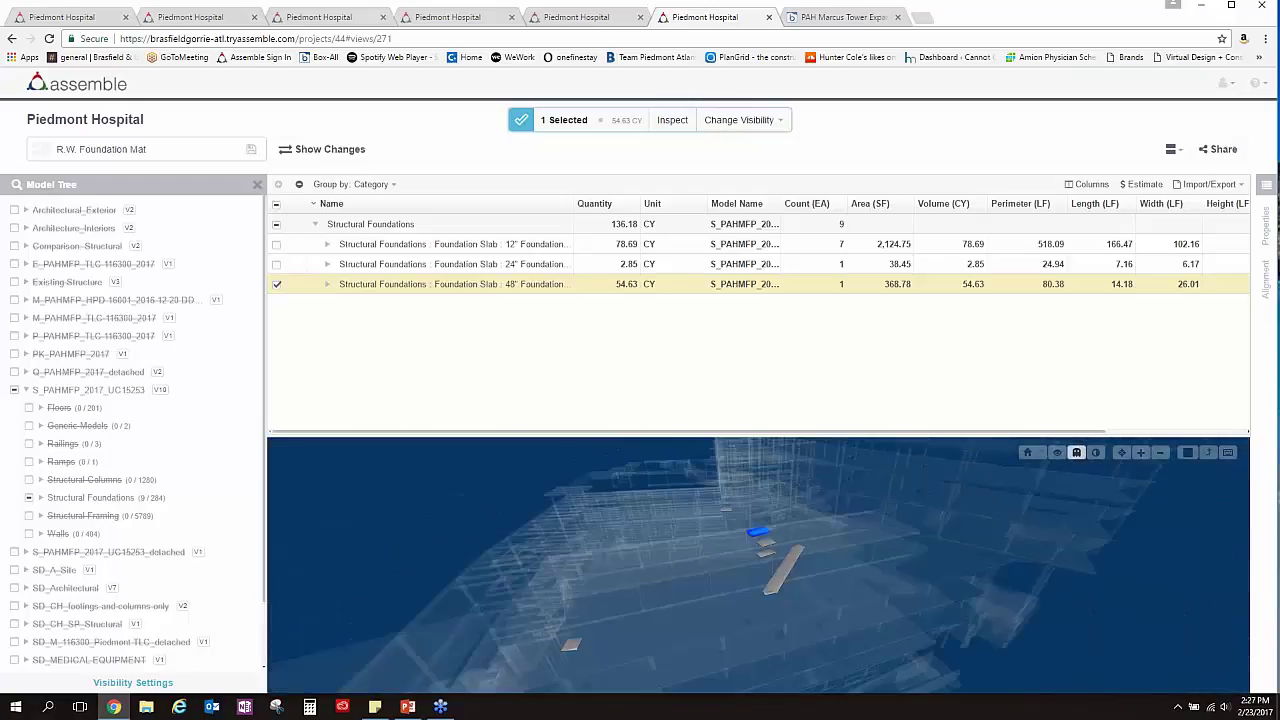